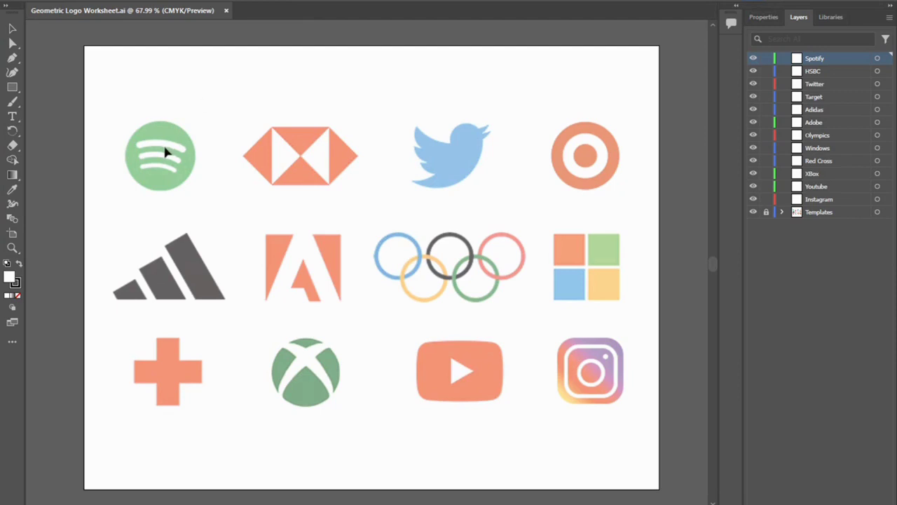
- Set the fill to None and zoom in to 300% on the Spotify logo template
key(slash)
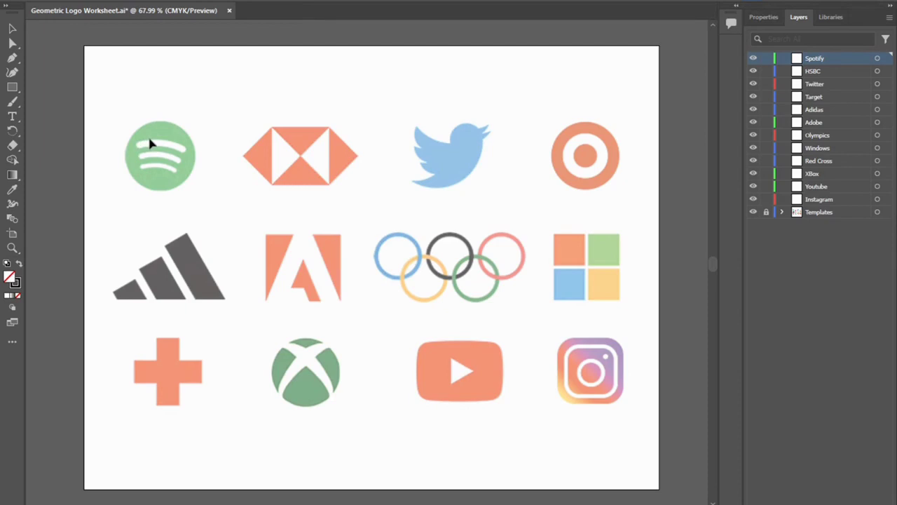
scroll(150, 144, left, 3)
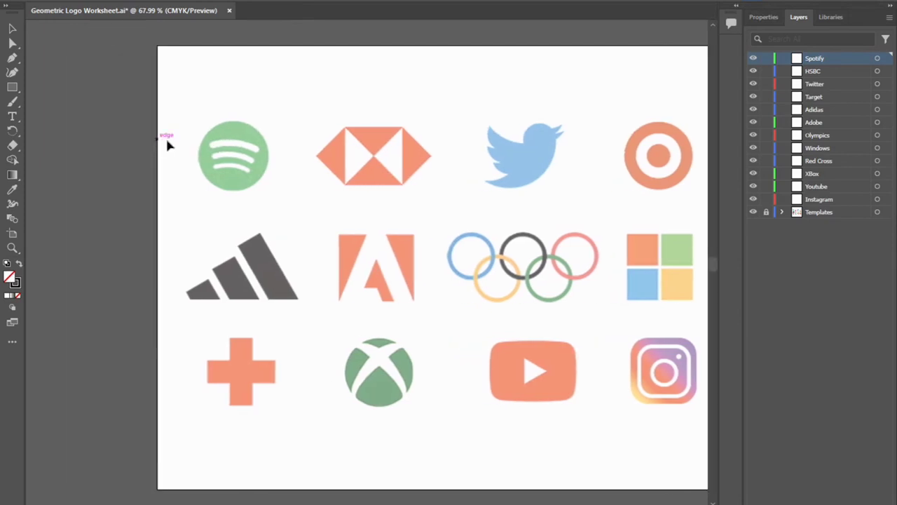
scroll(112, 150, up, 1)
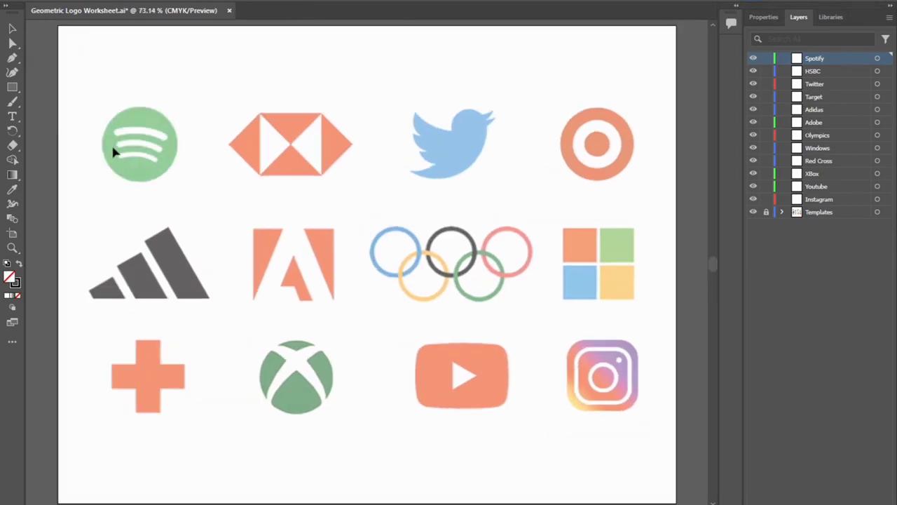
scroll(130, 147, up, 4)
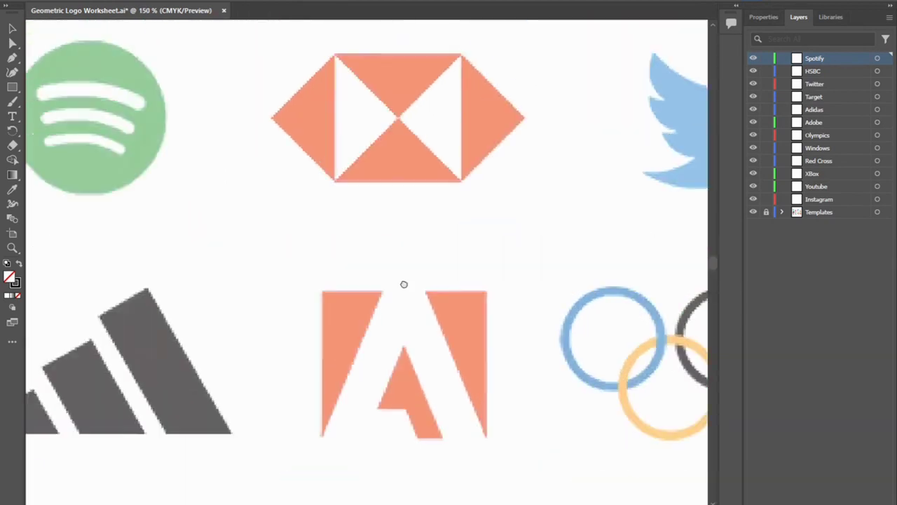
scroll(404, 284, up, 2)
scroll(294, 220, left, 2)
scroll(469, 281, left, 4)
scroll(474, 282, up, 1)
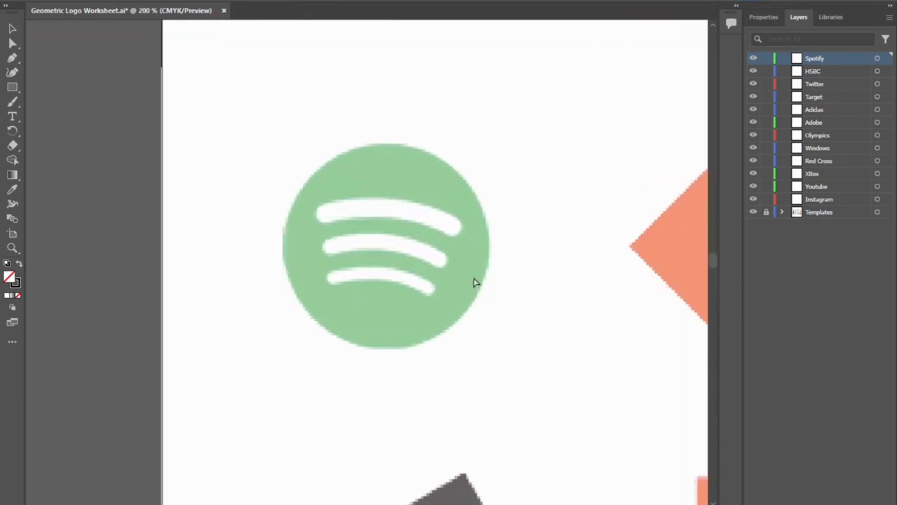
scroll(474, 282, up, 1)
scroll(449, 251, up, 1)
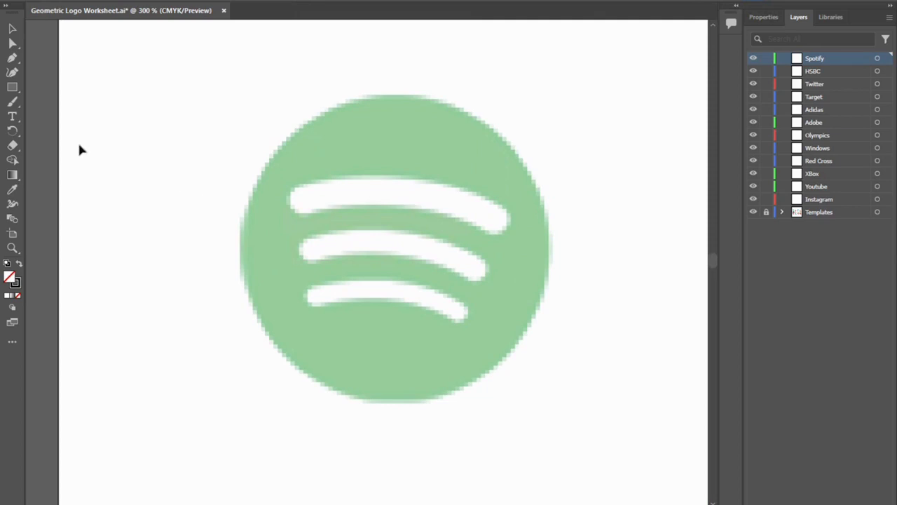
- Draw an outlined circle about 1.33 in wide over the green Spotify circle using the Ellipse tool
click(13, 89)
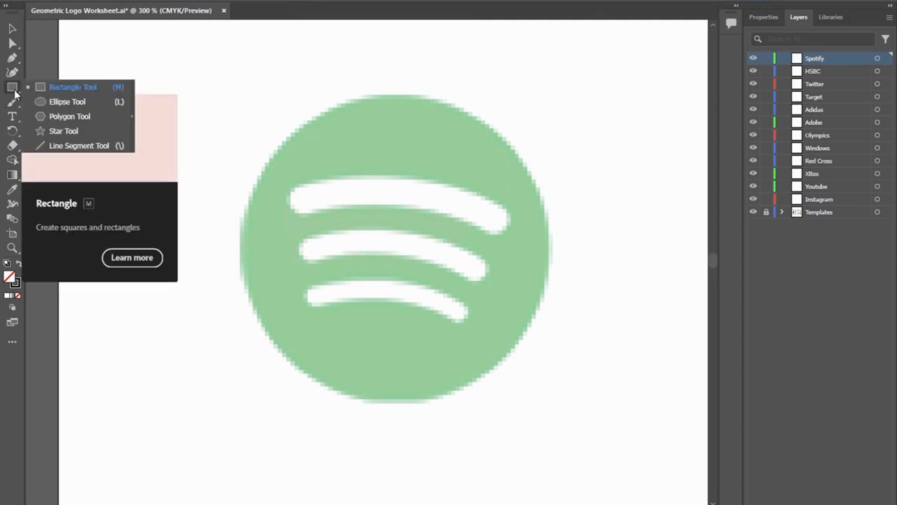
click(62, 100)
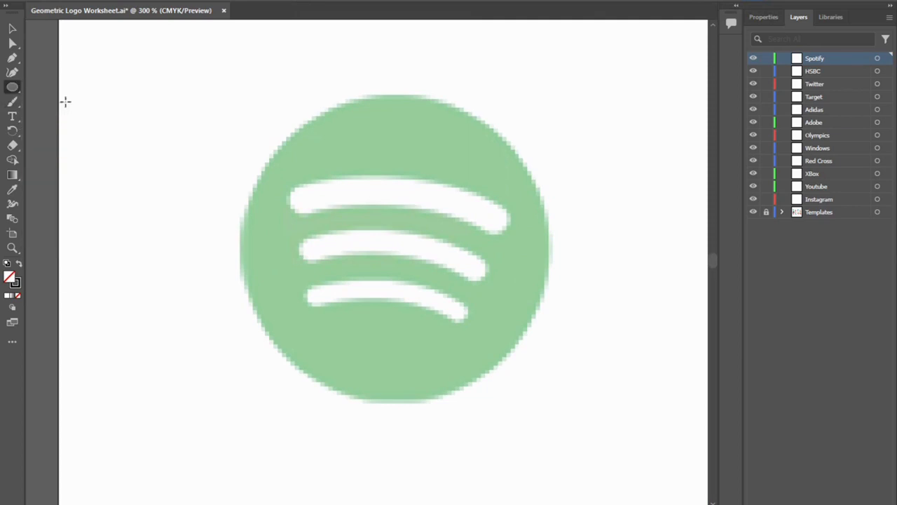
drag(242, 96, 549, 384)
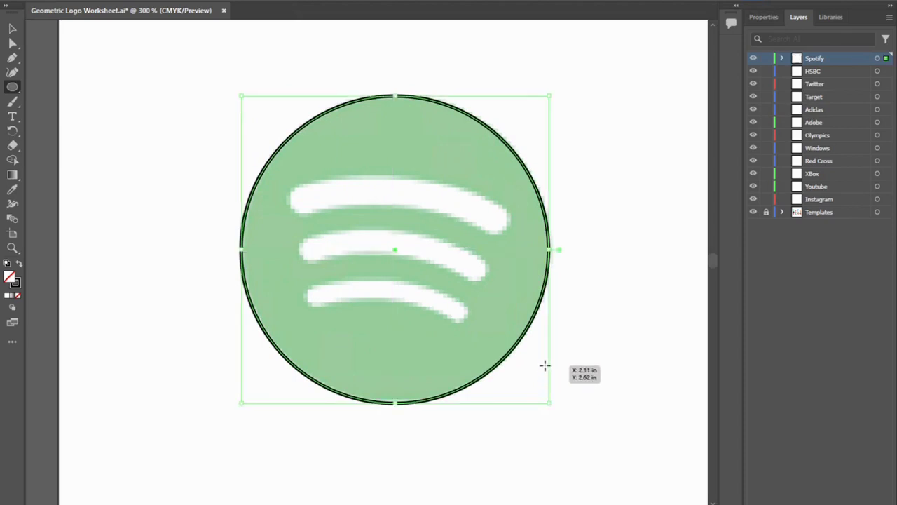
key(ctrl+minus)
key(ctrl+minus)
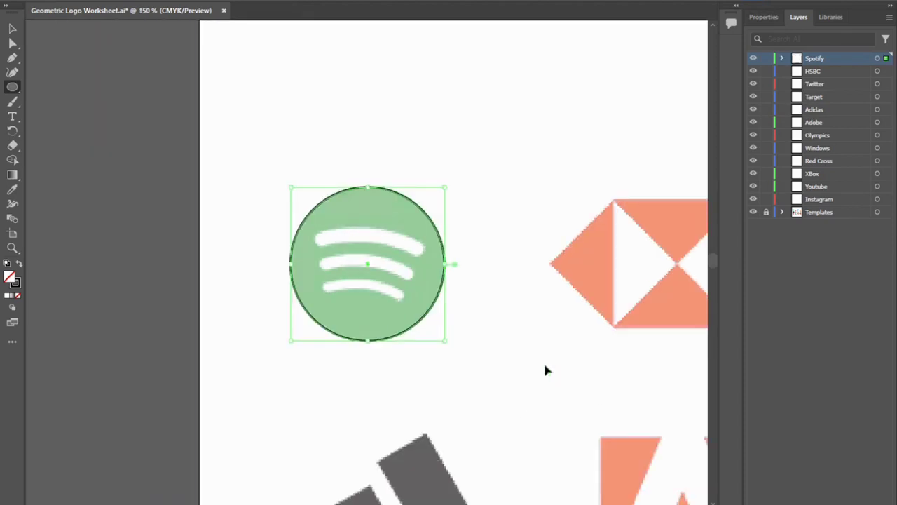
- At 100% zoom, draw a large circle about 2.7 in wide overlapping the Spotify bars and select it
drag(453, 386, 568, 267)
key(ctrl+minus)
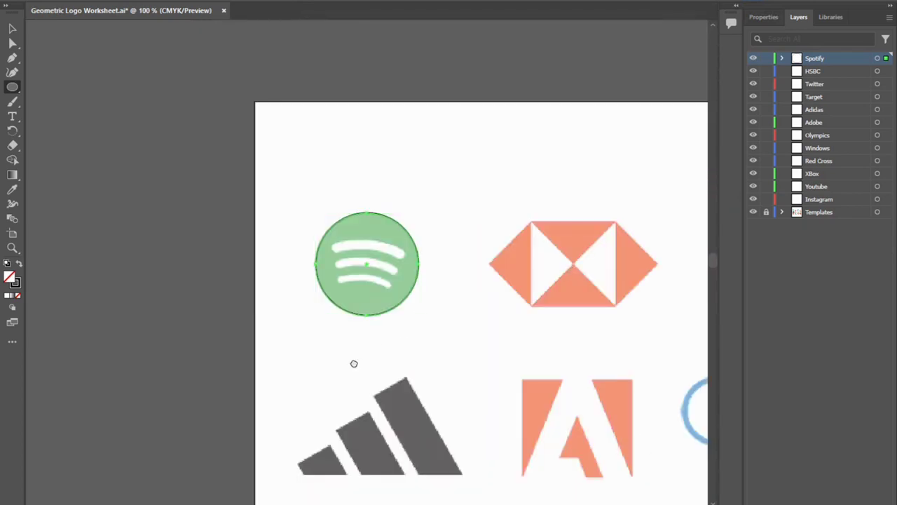
drag(354, 364, 377, 227)
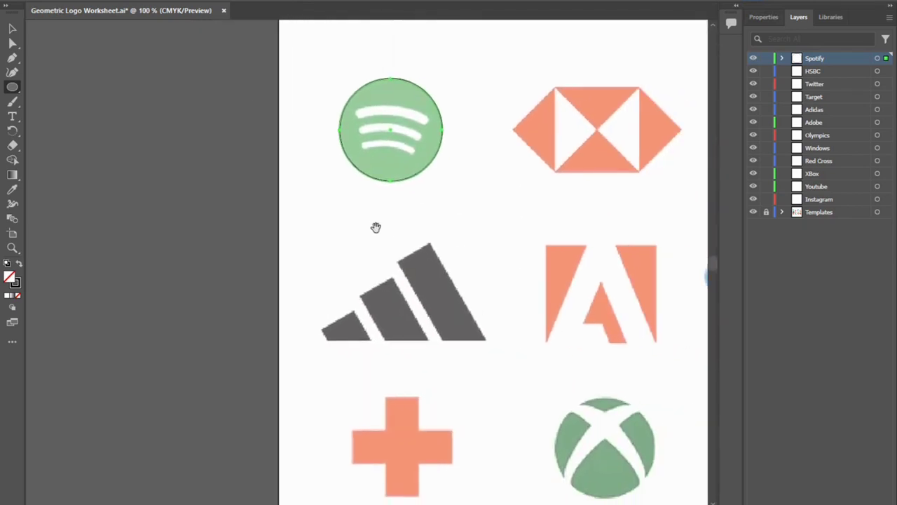
drag(259, 118, 395, 316)
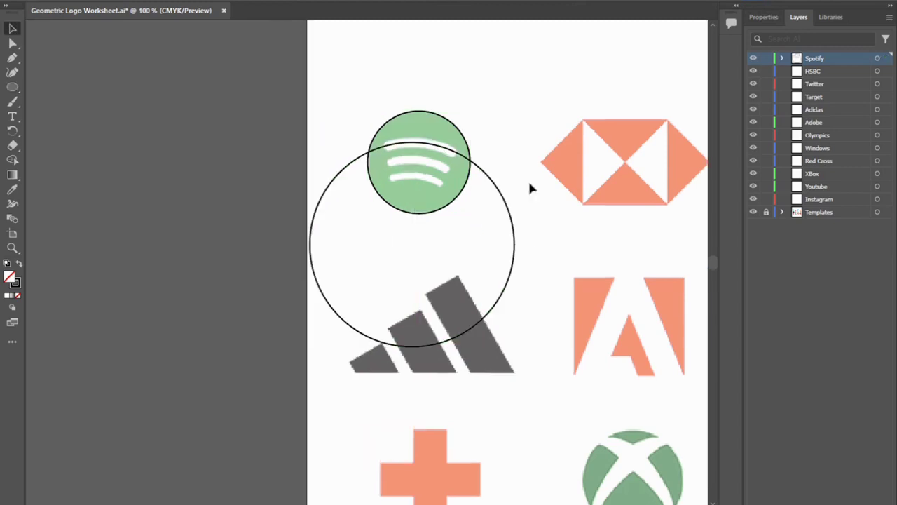
click(493, 184)
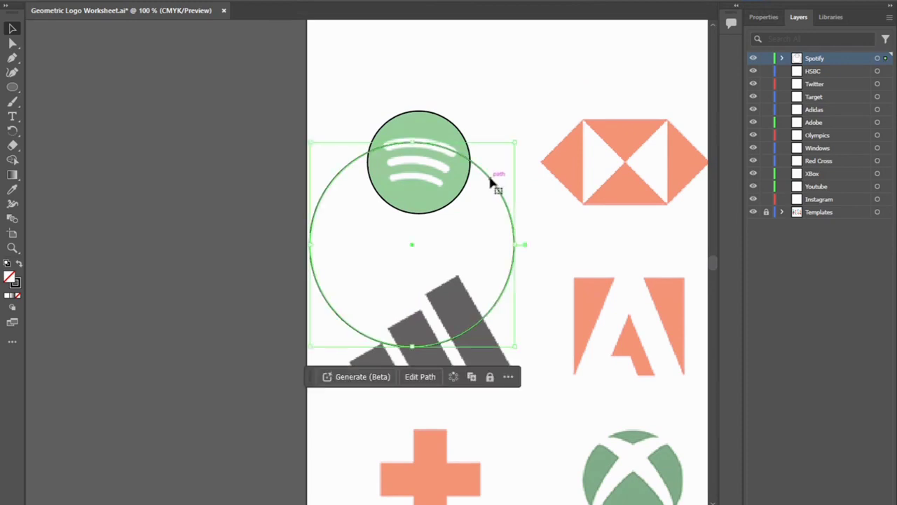
click(491, 145)
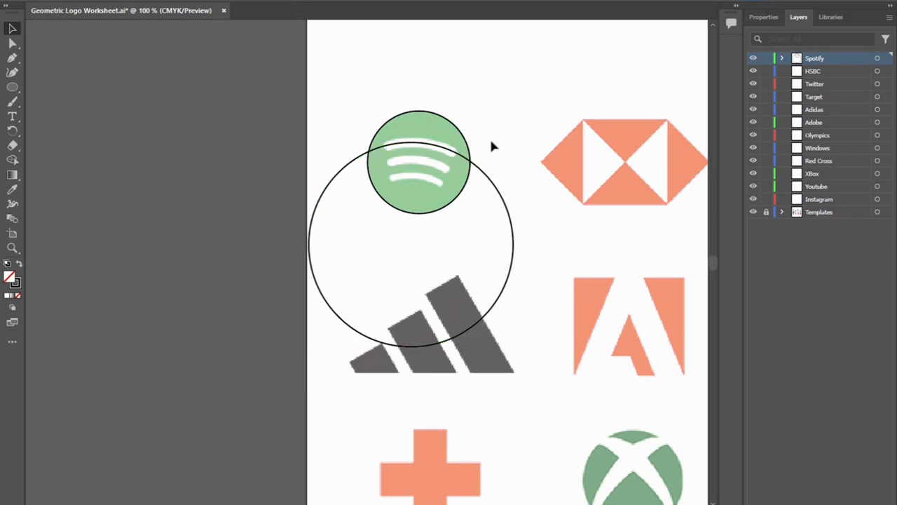
click(484, 172)
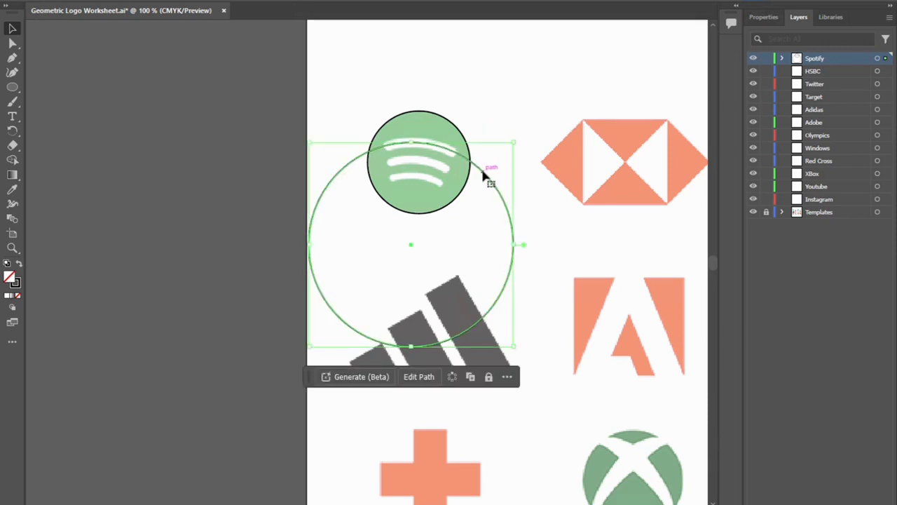
- Copy and paste the large circle in place, then shrink the copy to about 2.25 in
click(90, 1)
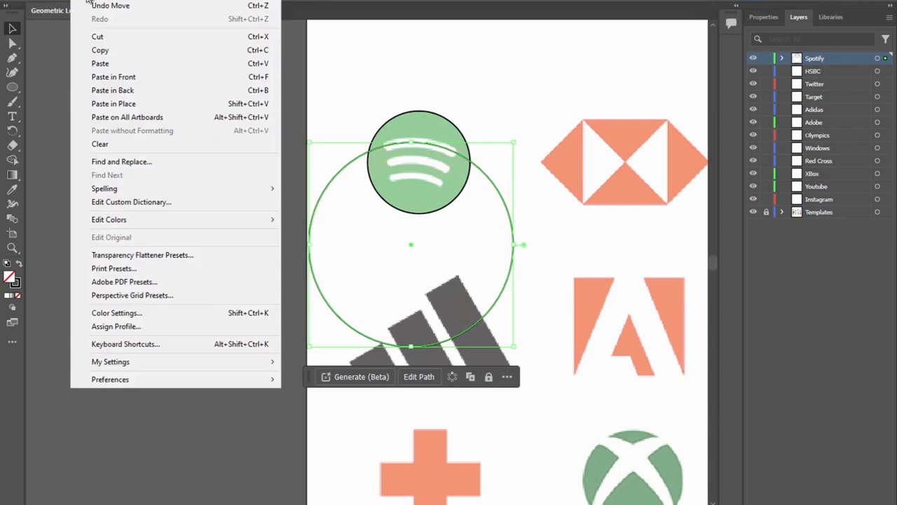
click(99, 53)
click(88, 2)
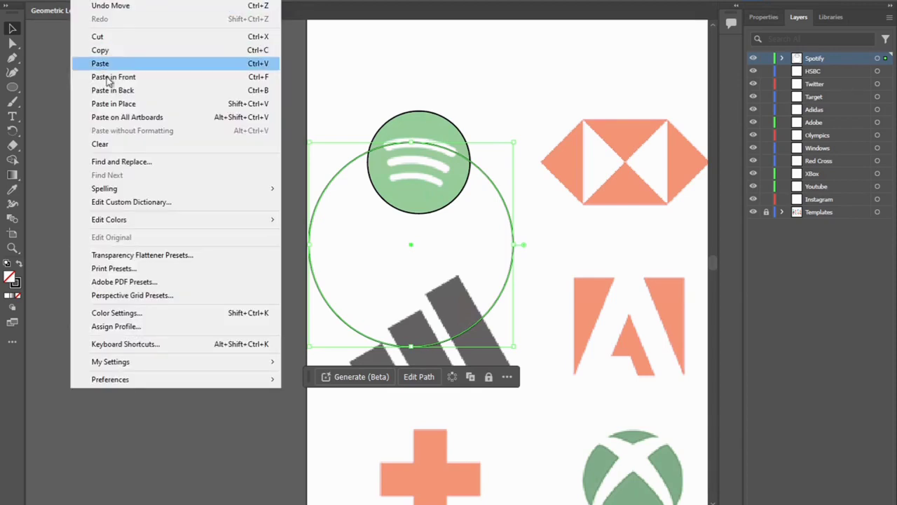
click(114, 104)
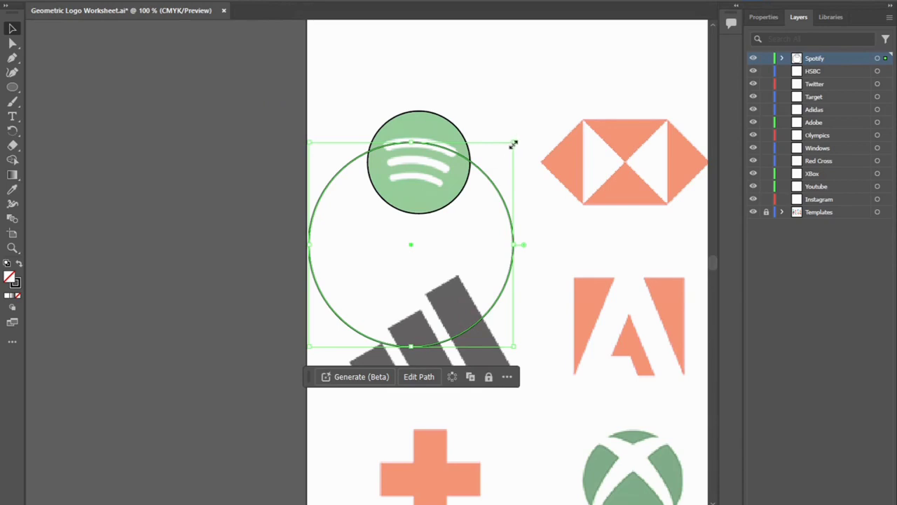
drag(513, 144, 508, 148)
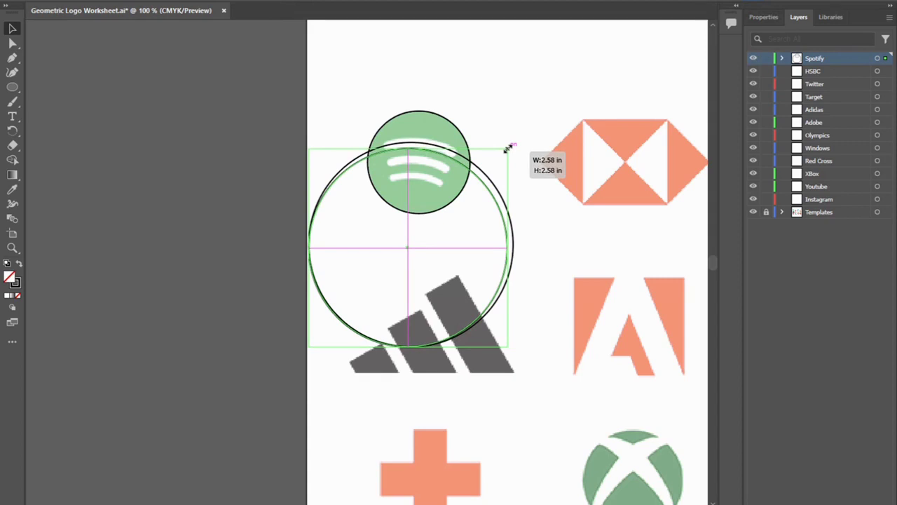
drag(509, 148, 495, 155)
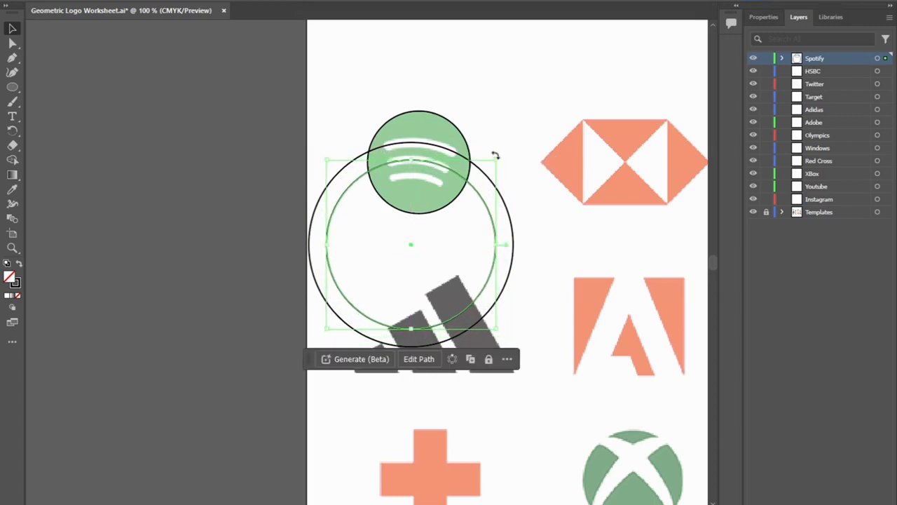
click(504, 120)
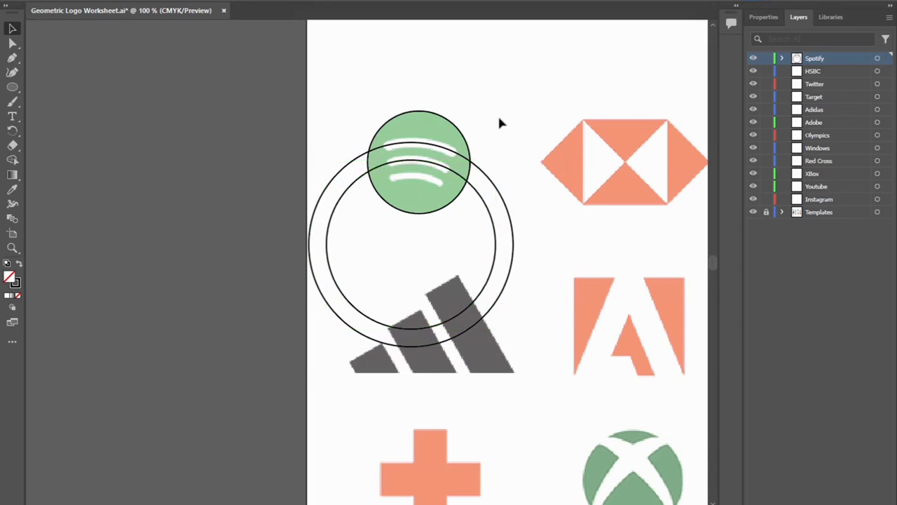
- Copy and paste the middle circle in place, then shrink it to about 1.83 in
click(457, 178)
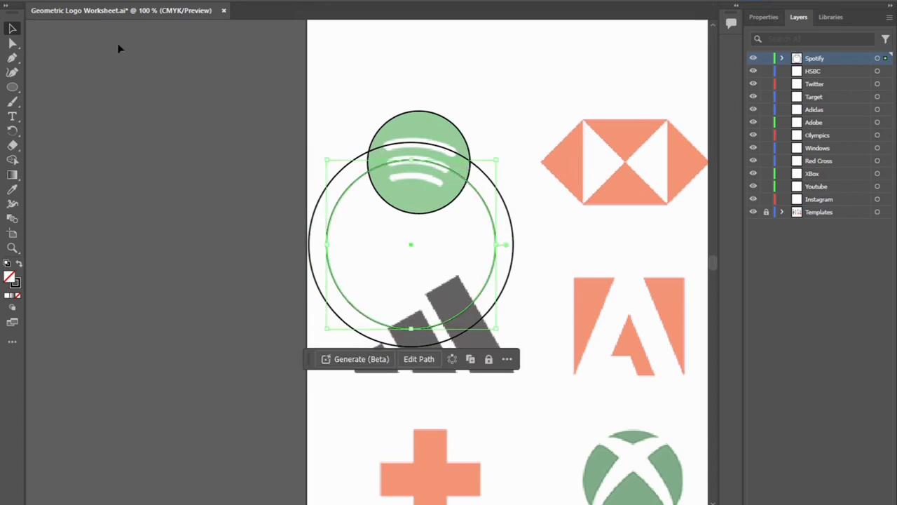
click(85, 3)
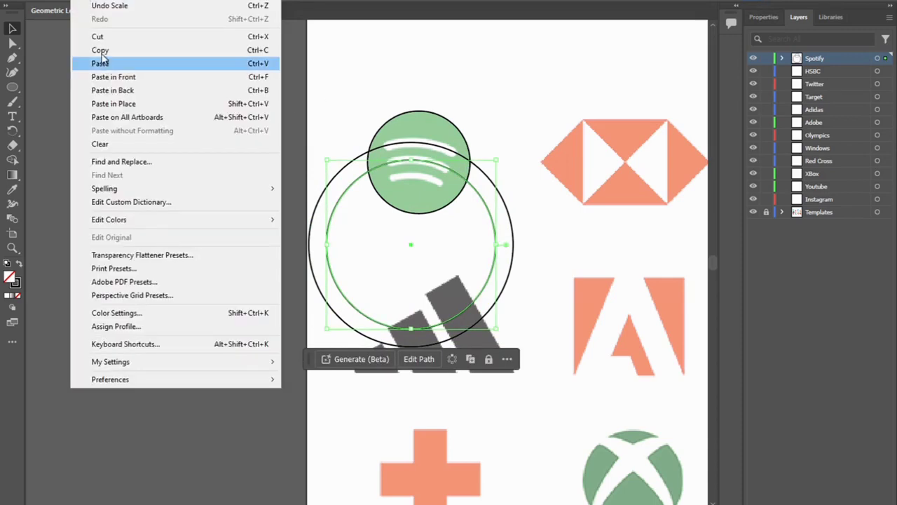
click(100, 62)
click(82, 3)
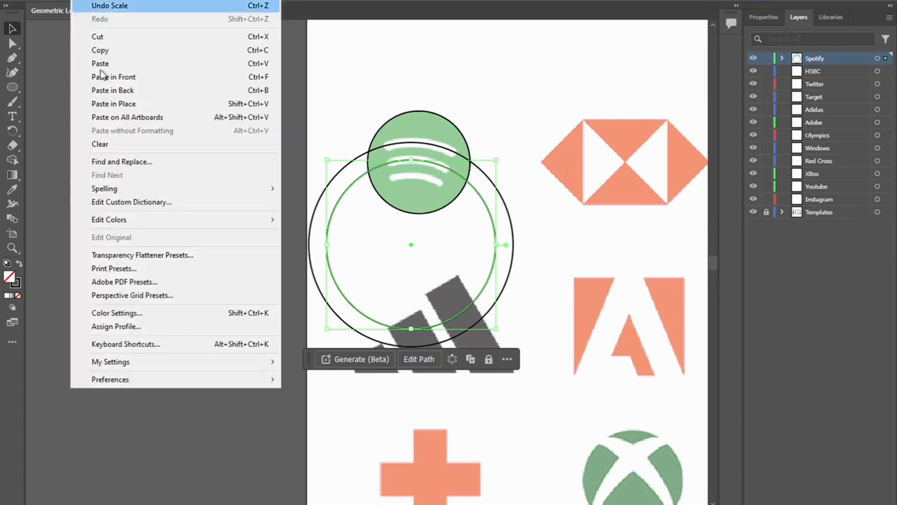
click(111, 103)
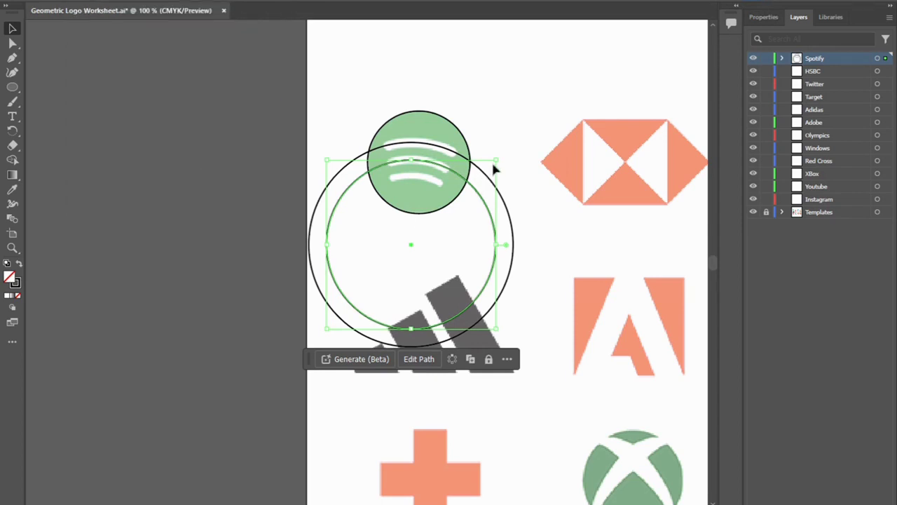
drag(495, 162, 481, 174)
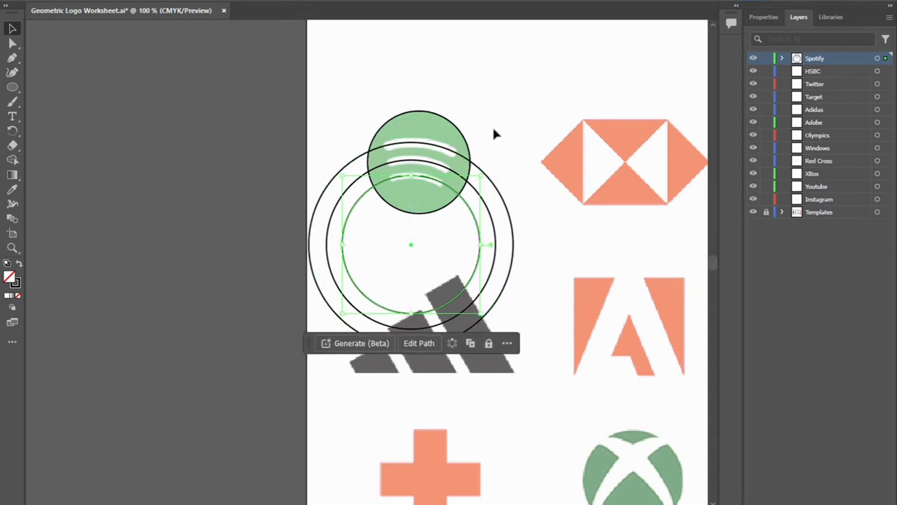
click(491, 125)
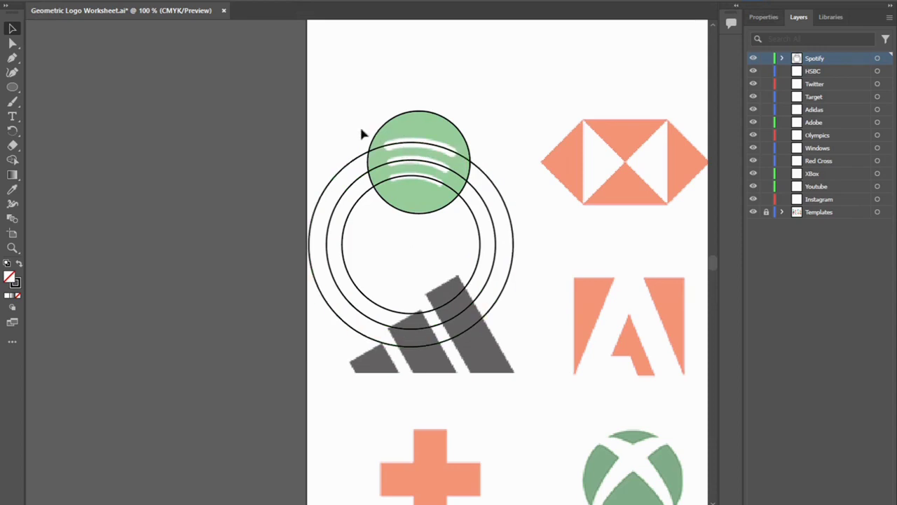
- Zoom in on the Spotify circle and draw a closed four-corner Pen outline around the three bars
key(z)
drag(421, 176, 463, 181)
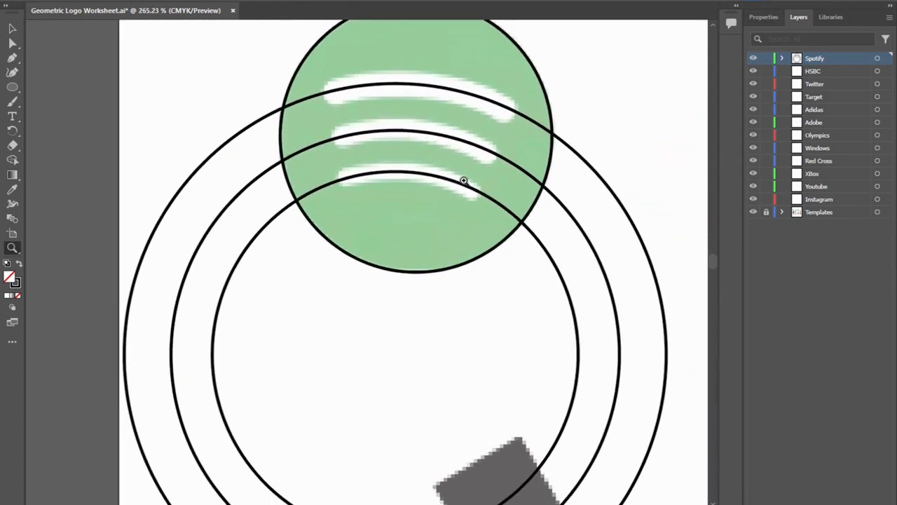
scroll(394, 144, up, 1)
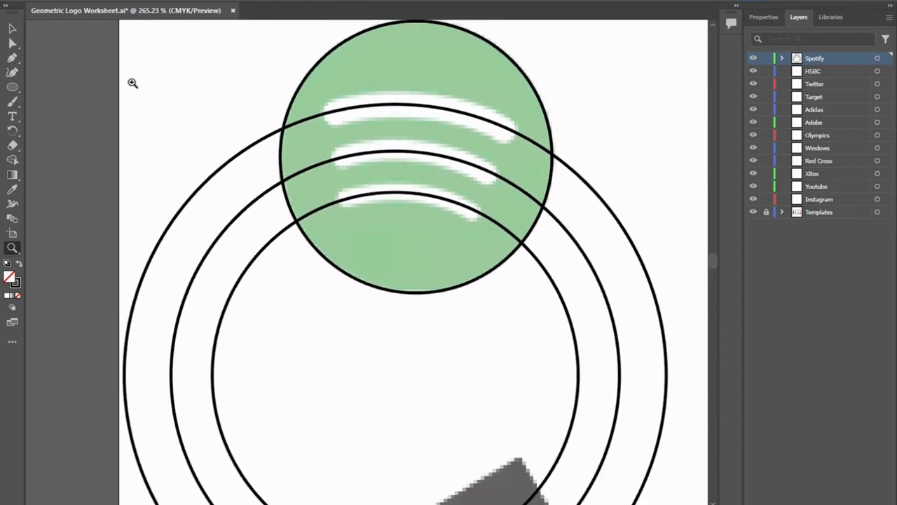
click(13, 59)
click(332, 83)
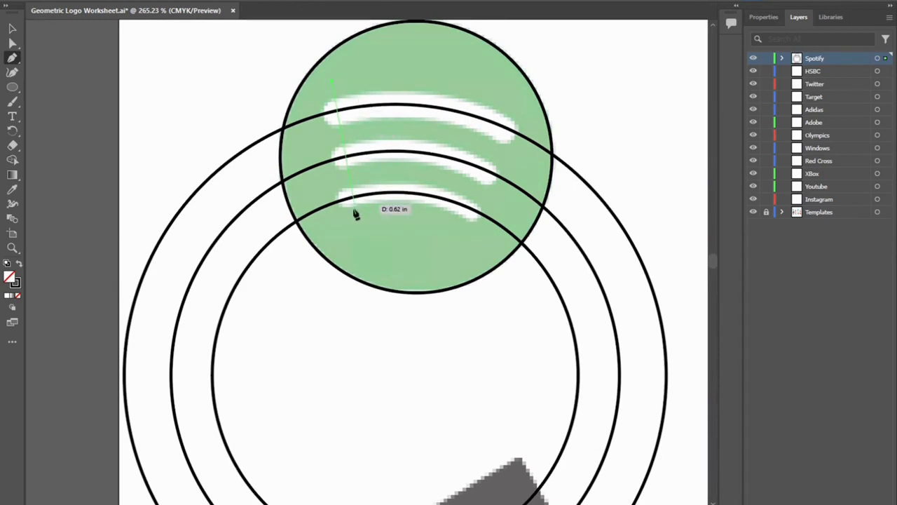
click(357, 245)
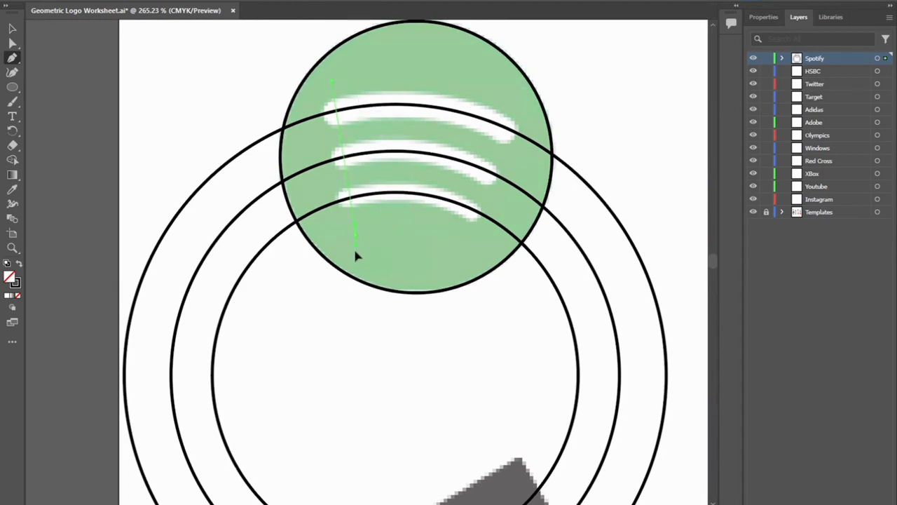
drag(356, 261, 360, 322)
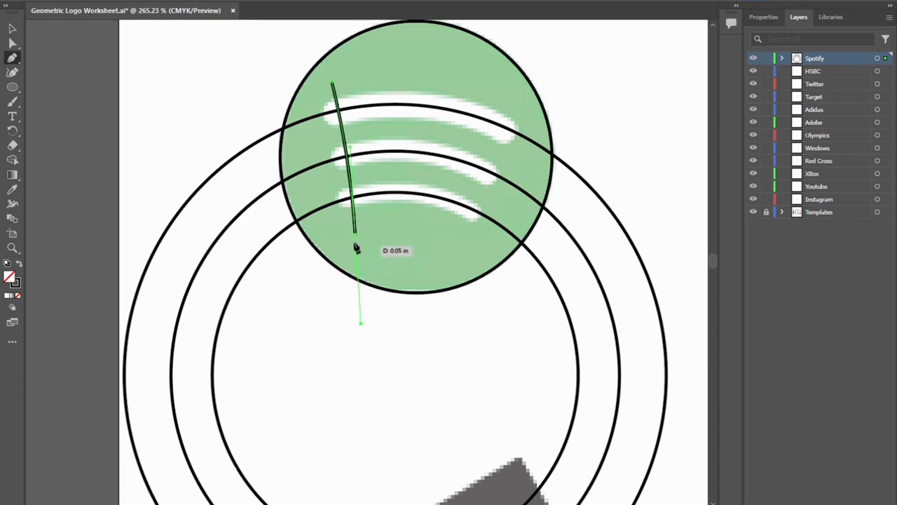
click(356, 241)
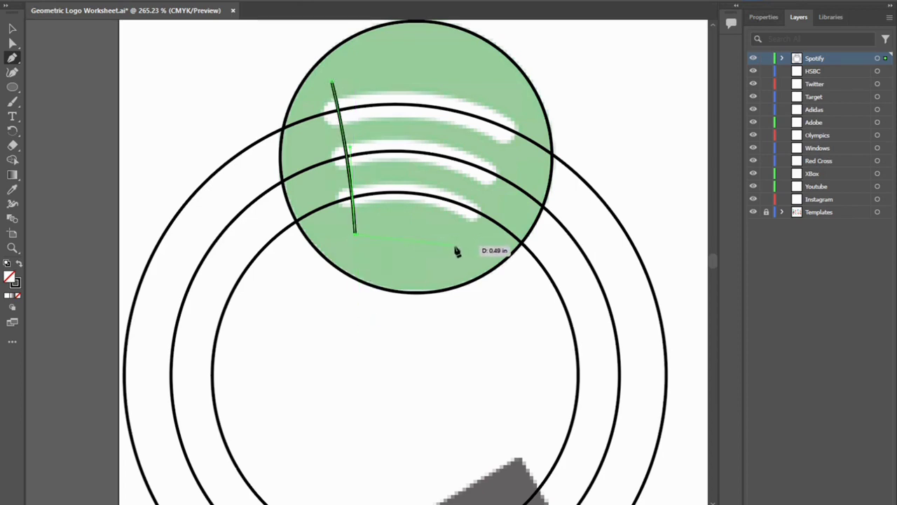
click(453, 245)
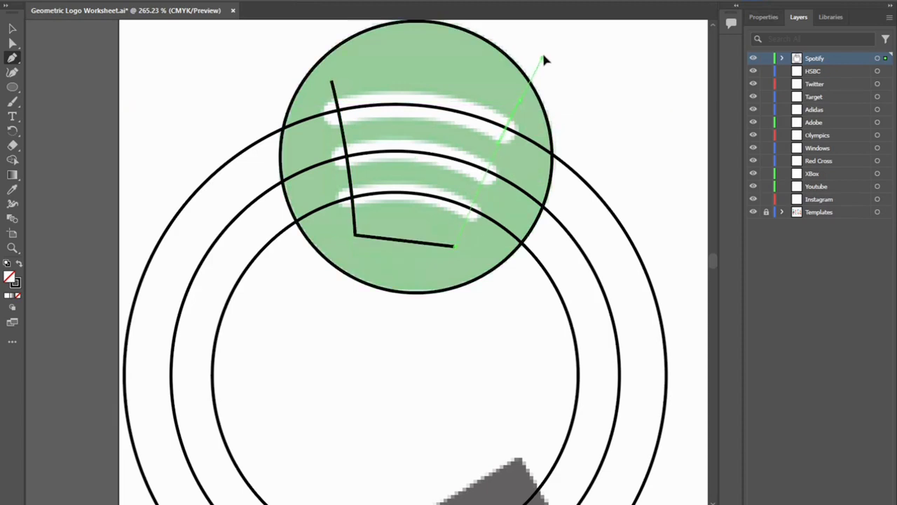
click(519, 104)
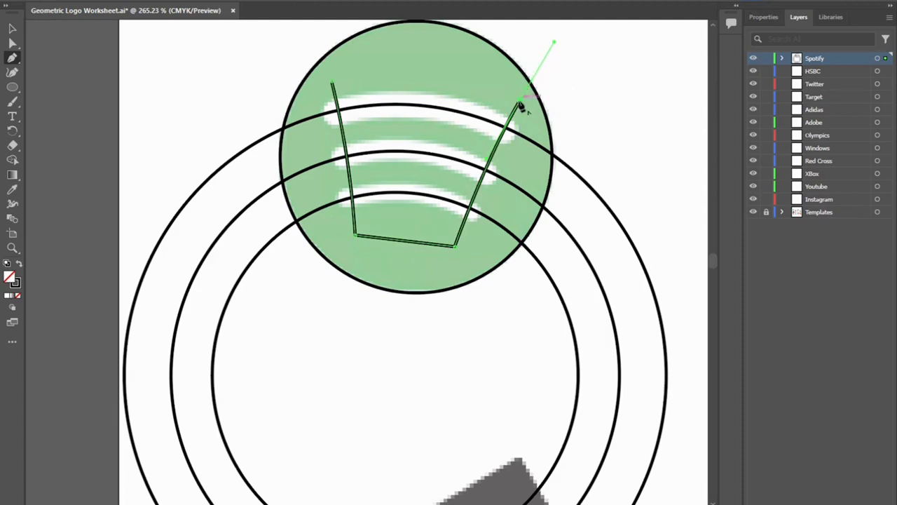
click(334, 86)
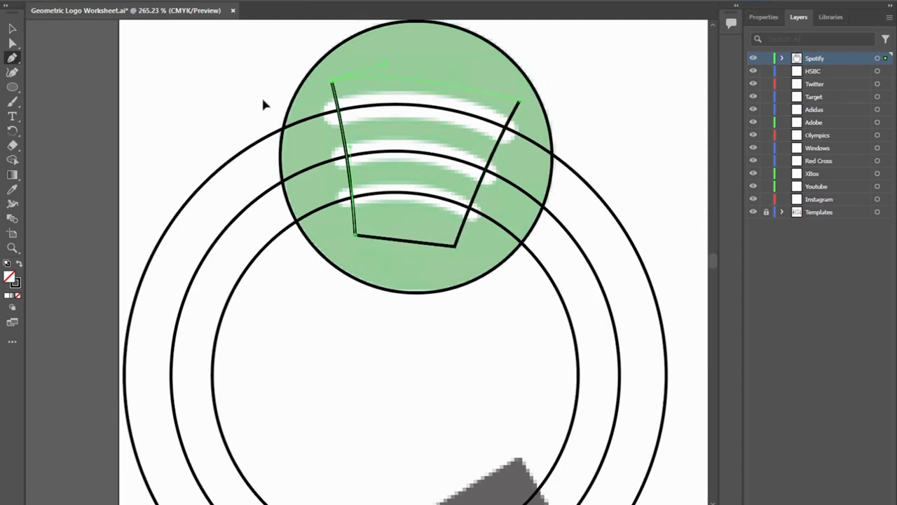
click(12, 29)
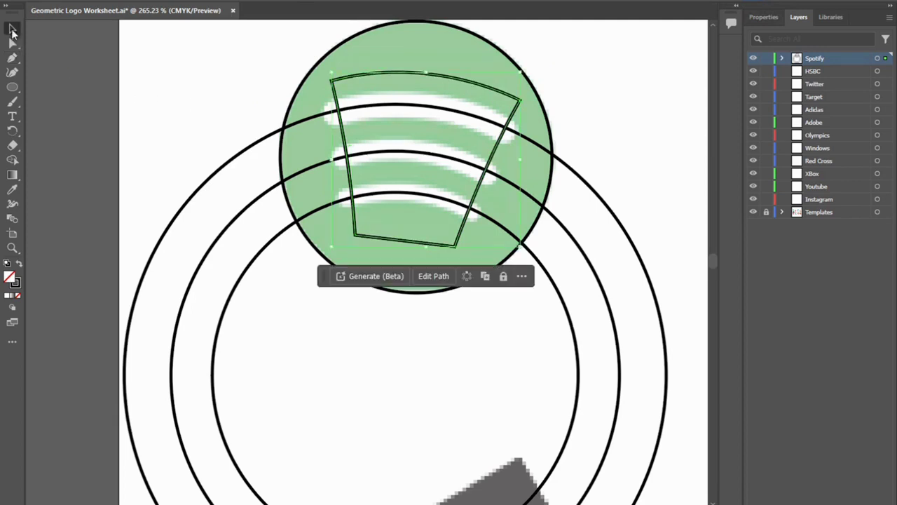
- Copy the trapezoid and Paste in Place twice to stack two duplicates on it
click(221, 74)
drag(377, 82, 350, 114)
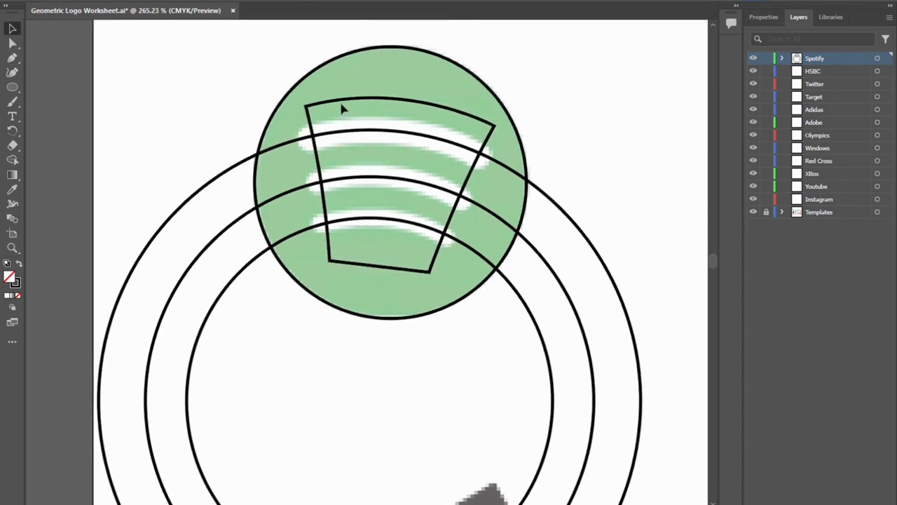
click(343, 105)
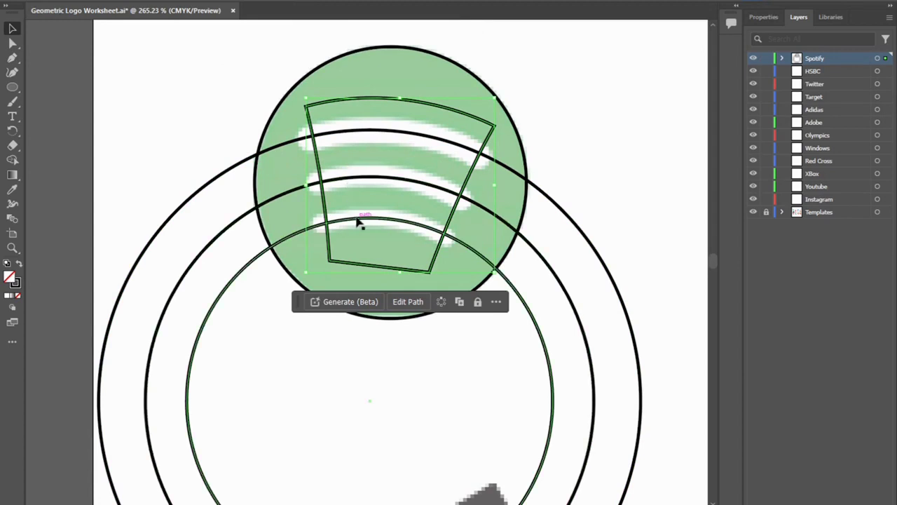
click(82, 2)
click(96, 52)
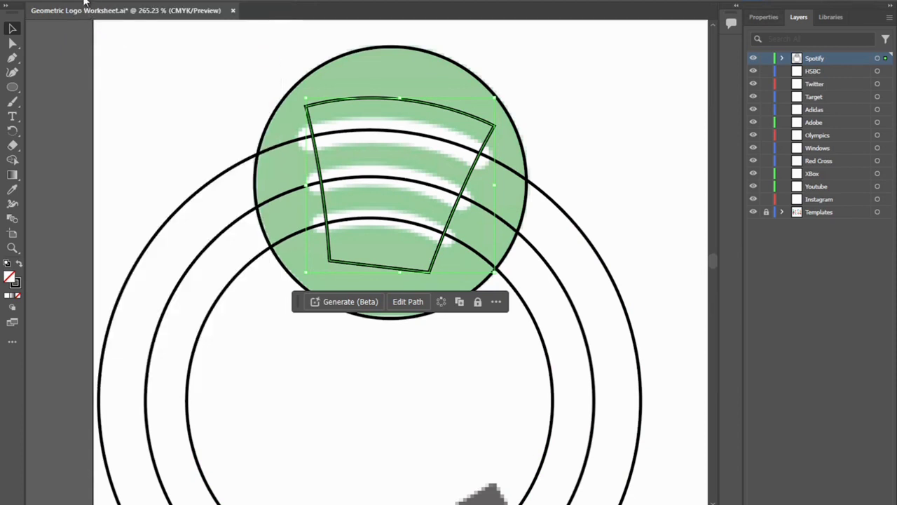
click(84, 2)
click(101, 105)
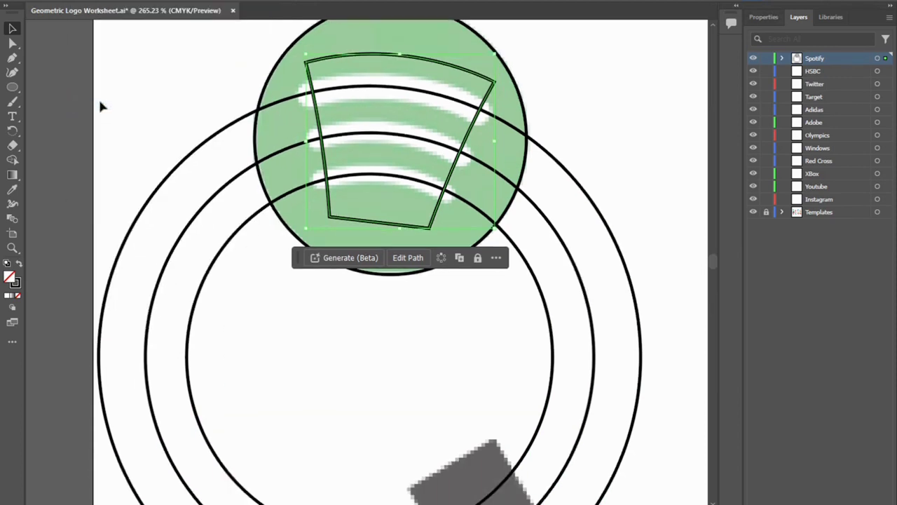
scroll(140, 56, up, 3)
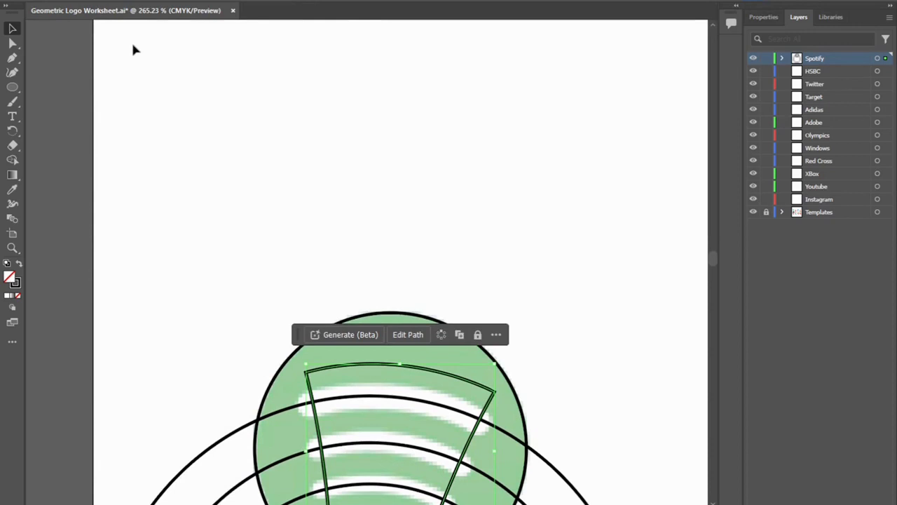
scroll(133, 48, down, 6)
click(84, 1)
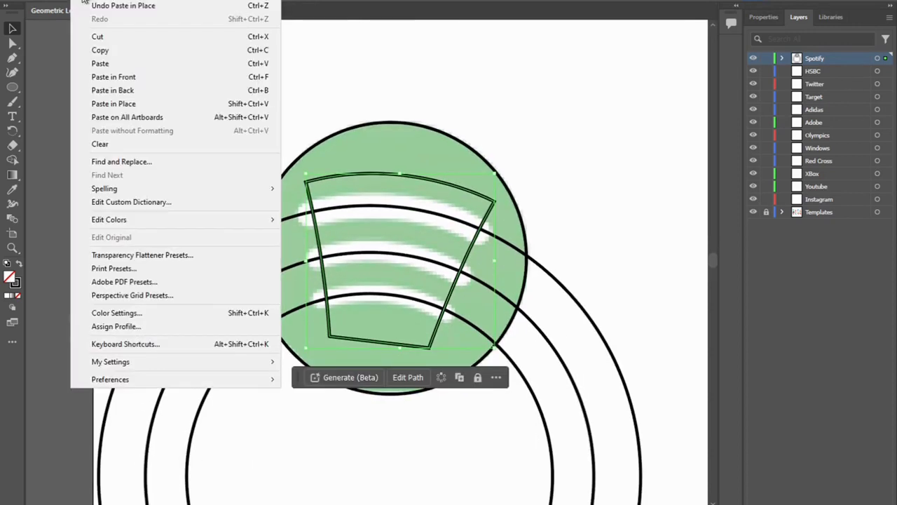
click(120, 104)
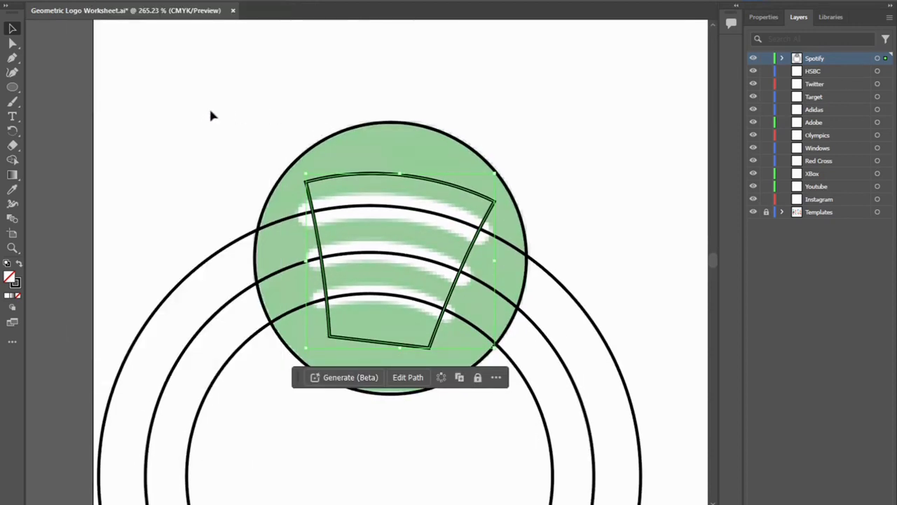
- Select the top trapezoid copy together with the outermost ring circle
click(210, 114)
scroll(210, 114, up, 1)
scroll(372, 162, left, 2)
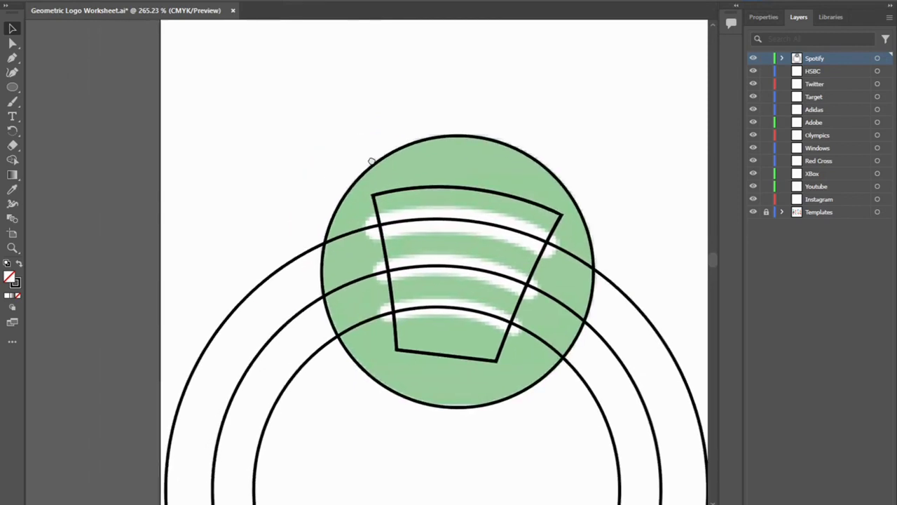
scroll(371, 161, down, 3)
scroll(371, 161, left, 1)
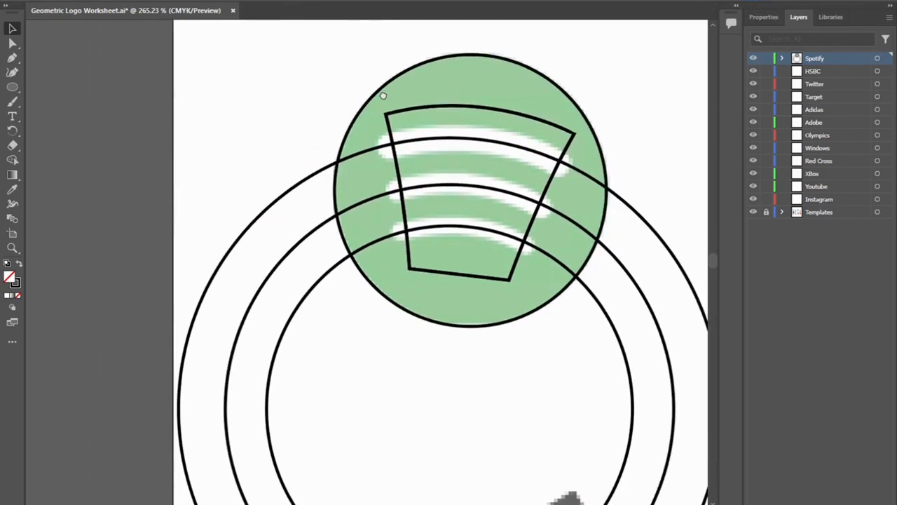
click(427, 110)
shift+click(360, 155)
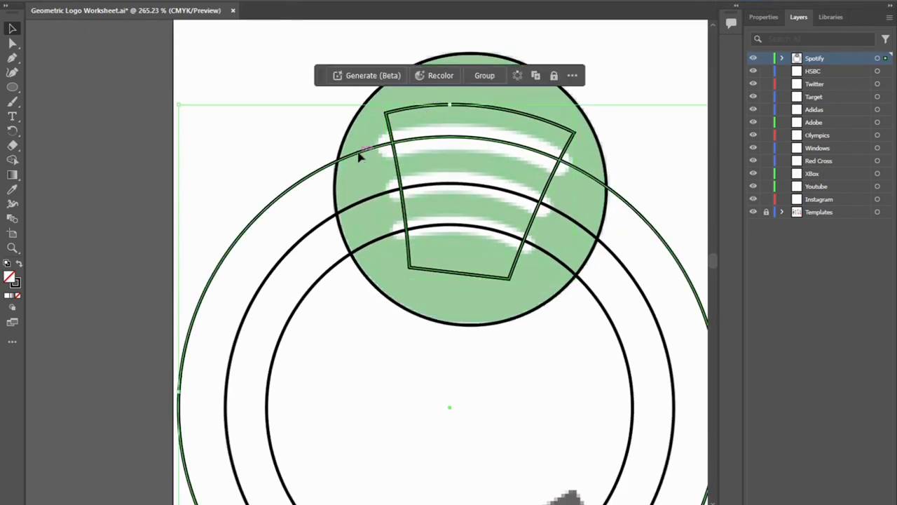
- Use Pathfinder Intersect to cut each trapezoid copy with a ring circle into curved bar shapes
click(247, 2)
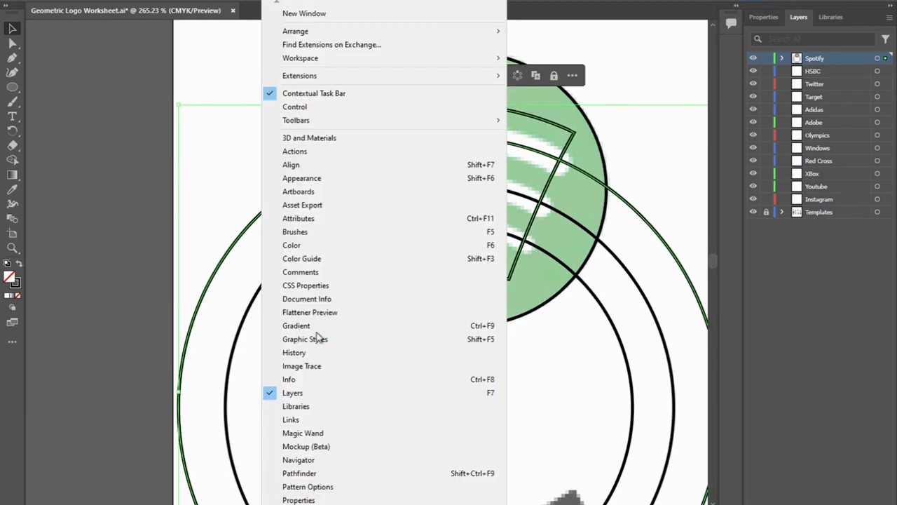
click(303, 474)
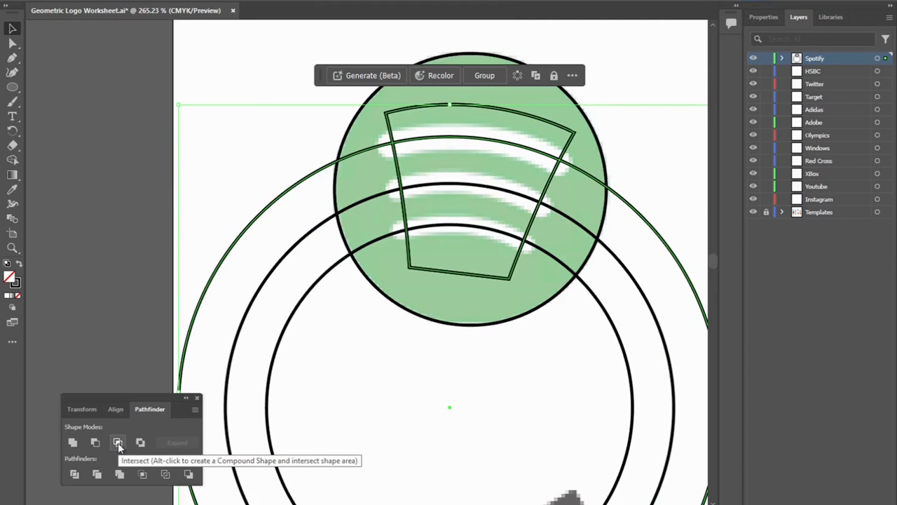
click(117, 443)
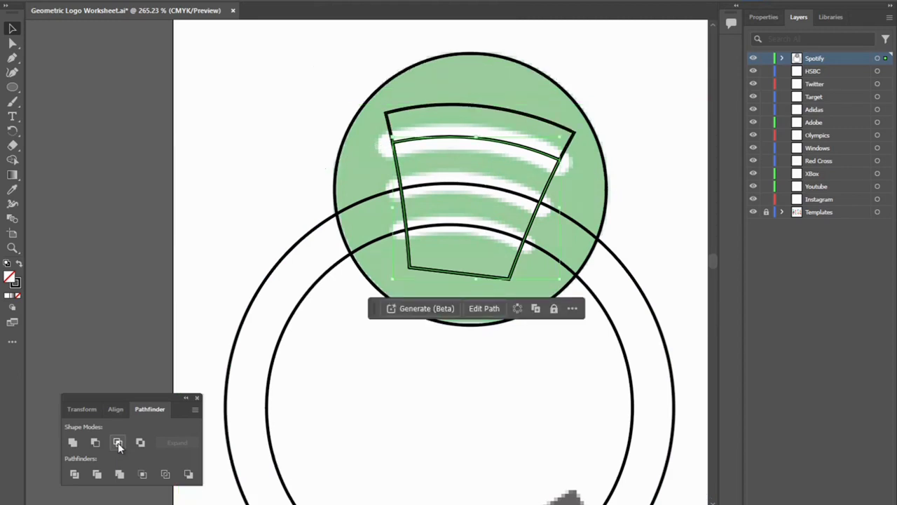
click(425, 112)
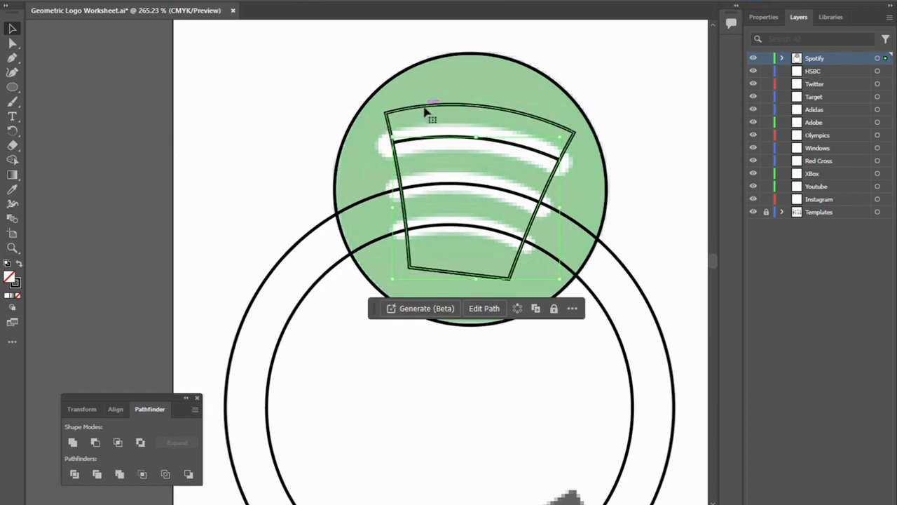
shift+click(377, 201)
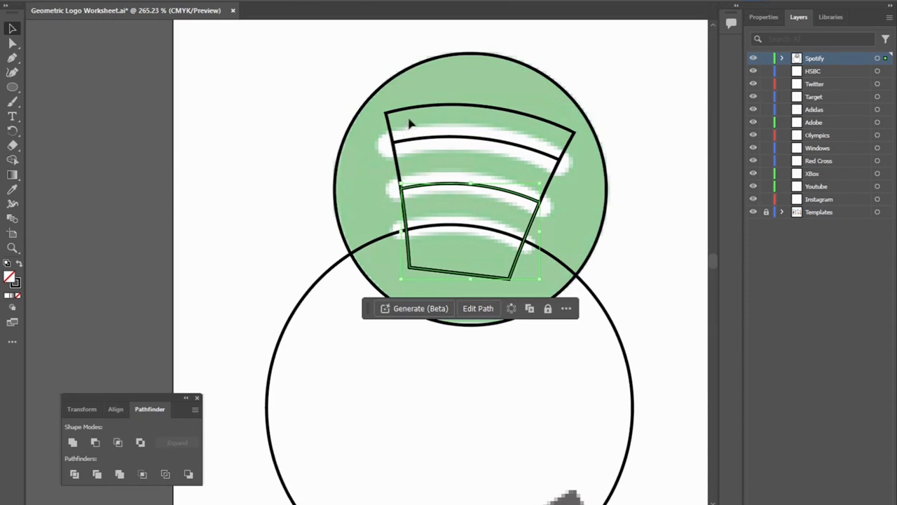
shift+click(366, 245)
click(117, 443)
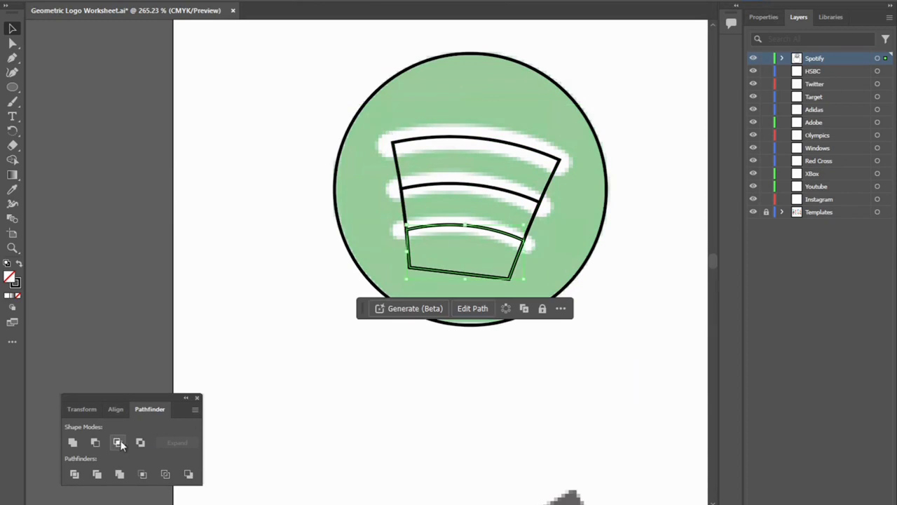
click(381, 202)
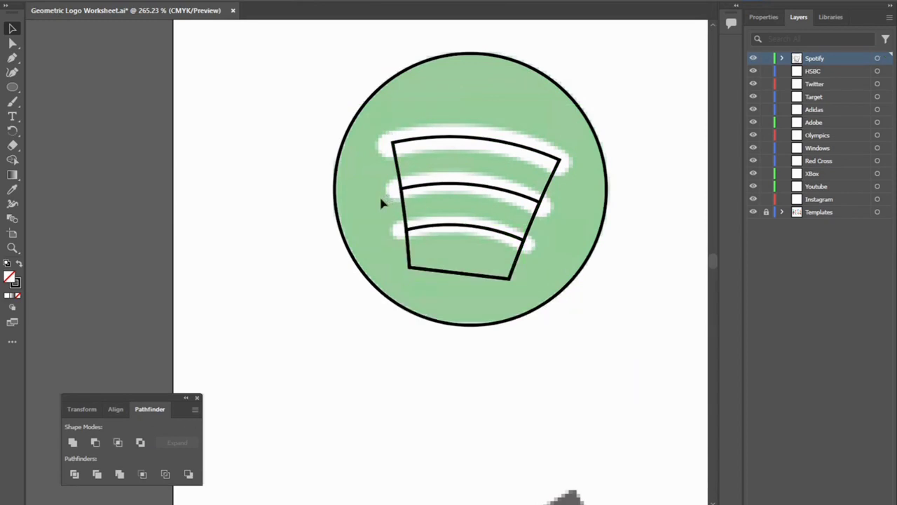
- Delete the trapezoid's straight side and bottom edges, leaving three curved arcs along the bars
click(12, 44)
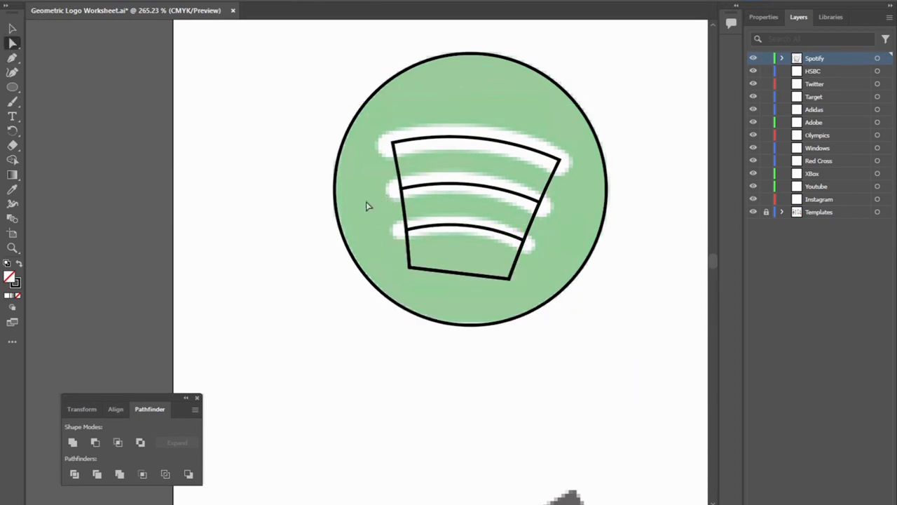
click(425, 282)
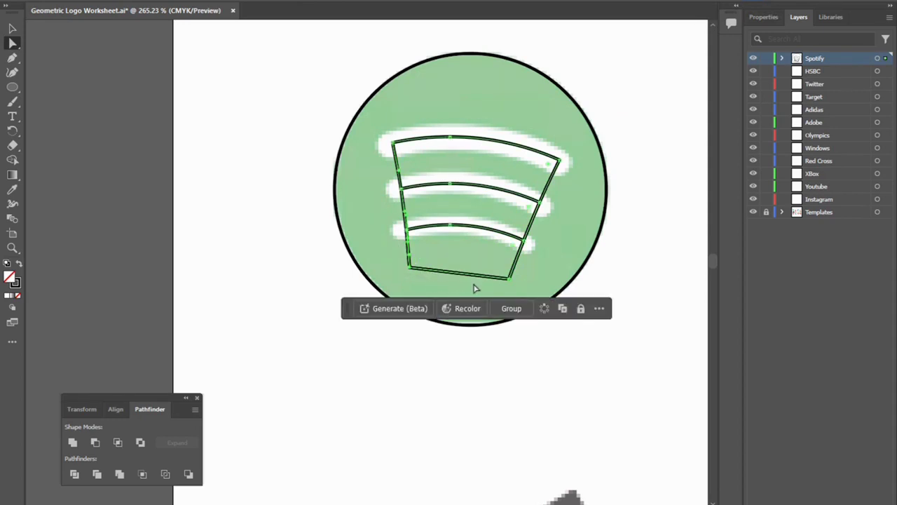
key(Delete)
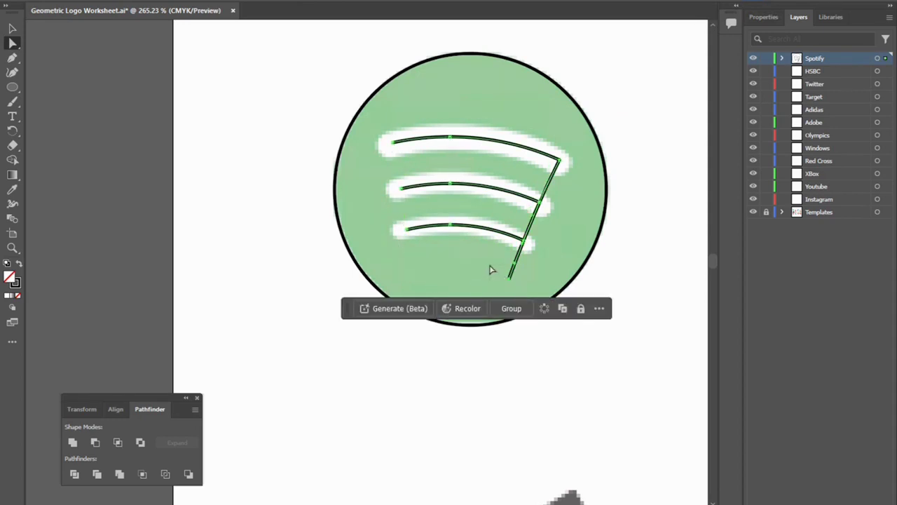
key(Delete)
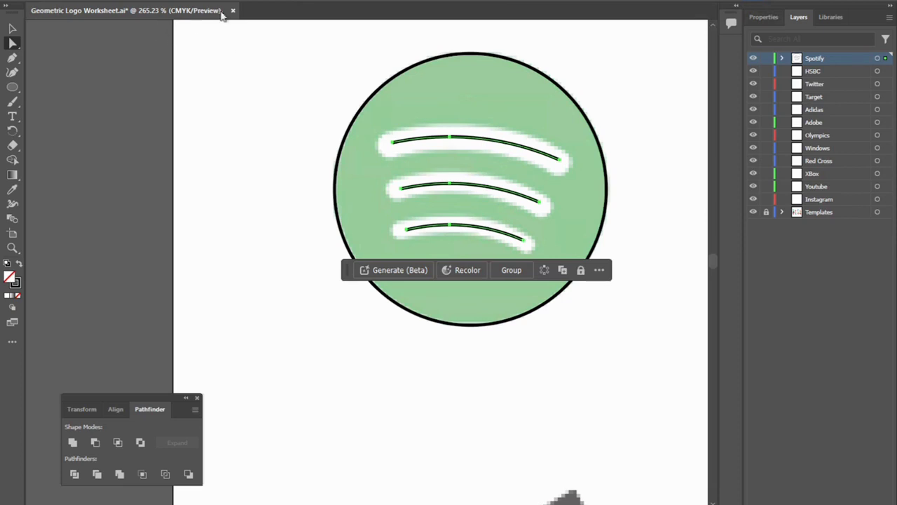
- Open the Stroke panel with all options shown and move it off the artwork
click(241, 3)
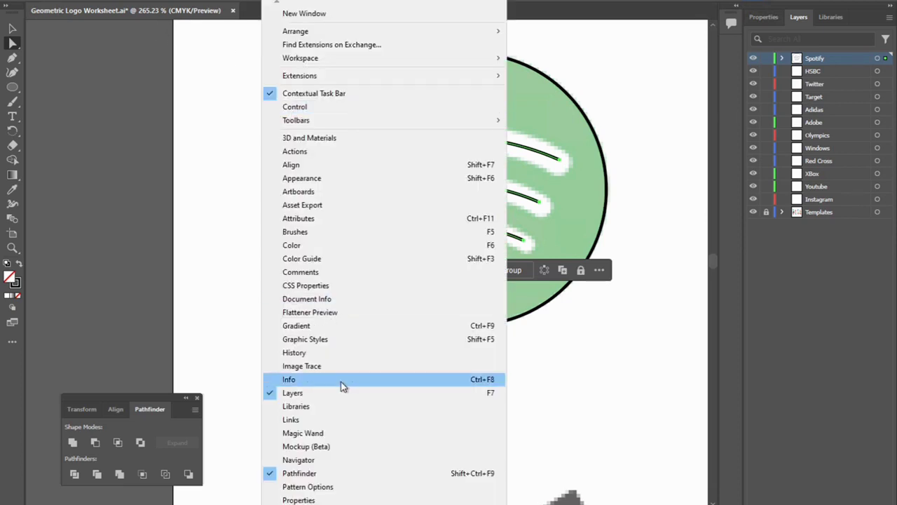
scroll(294, 497, down, 1)
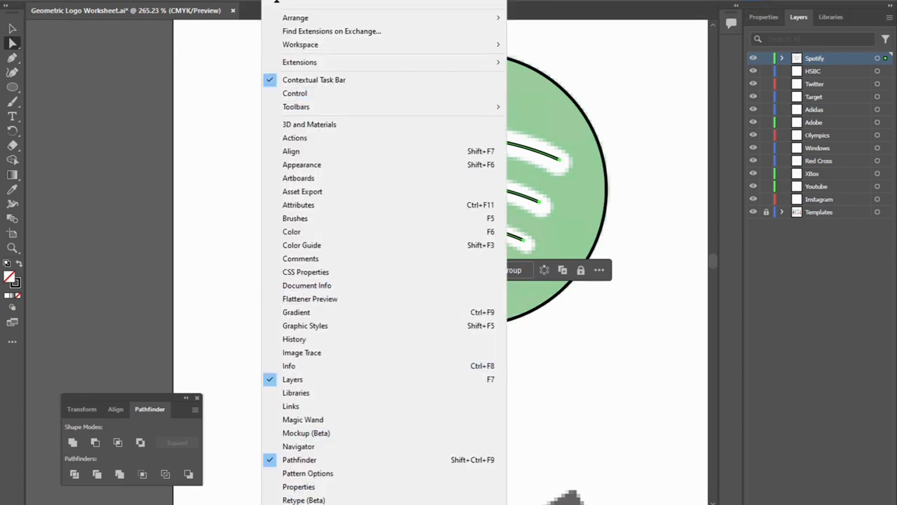
scroll(384, 281, down, 3)
scroll(287, 499, down, 5)
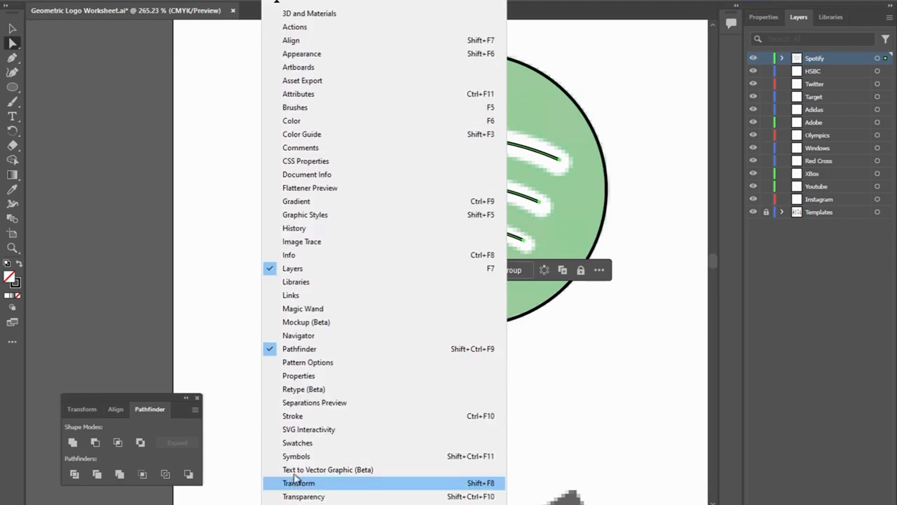
click(295, 416)
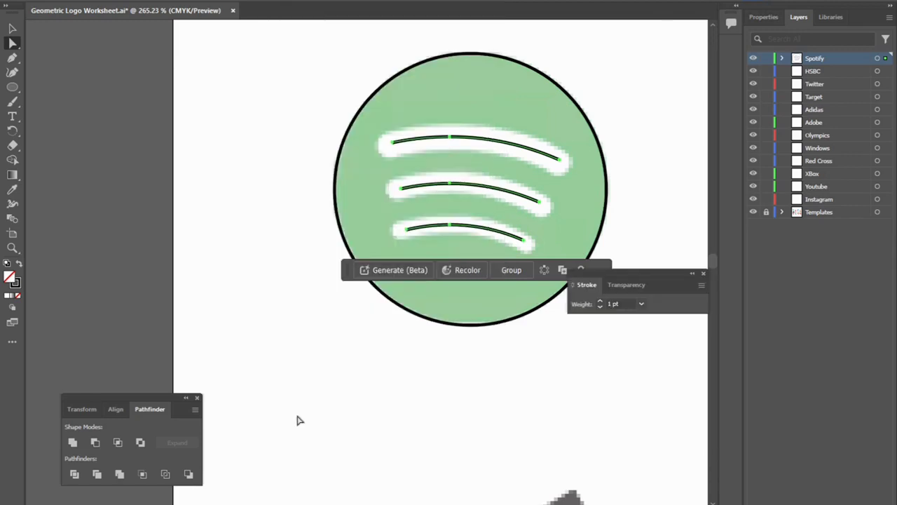
click(701, 285)
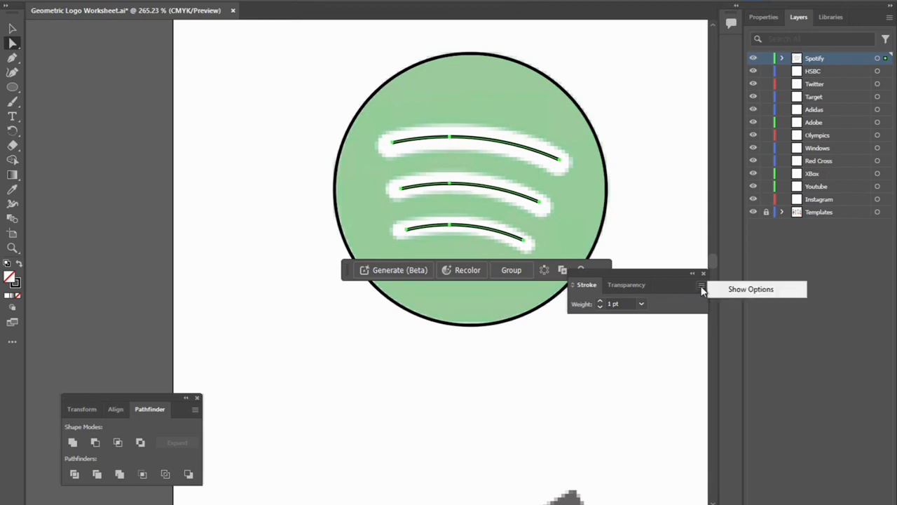
click(723, 289)
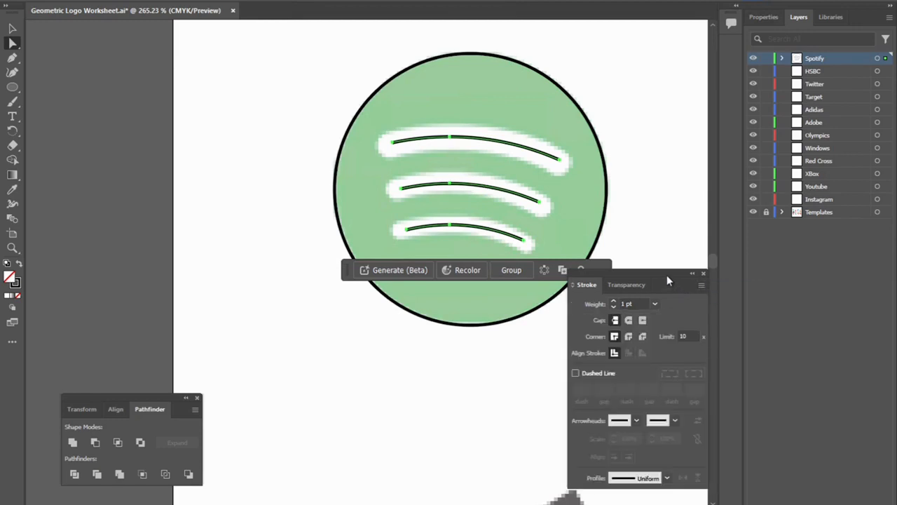
mouse_move(668, 279)
mouse_down()
mouse_move(776, 260)
mouse_move(777, 252)
mouse_up()
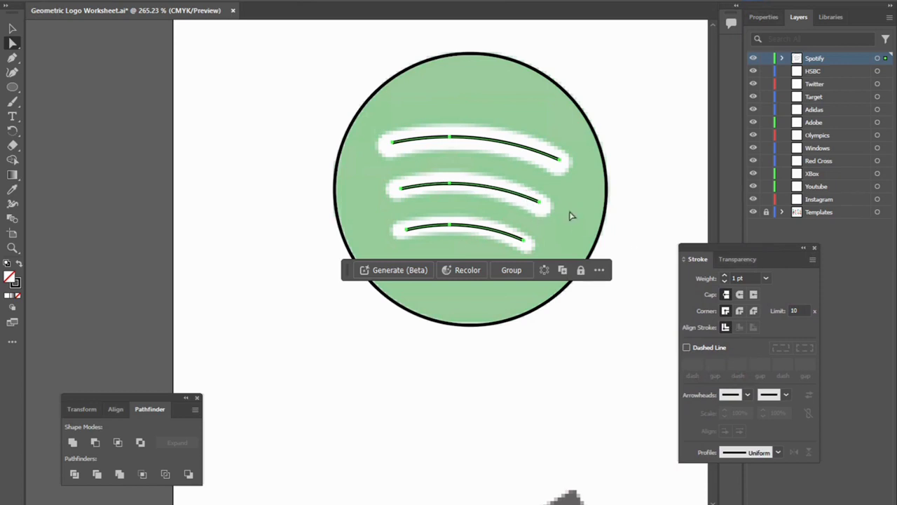
- Set stroke weights to 6 pt for all arcs, 7 pt for the top two, 8 pt for the top
click(726, 276)
click(725, 277)
click(726, 276)
click(725, 276)
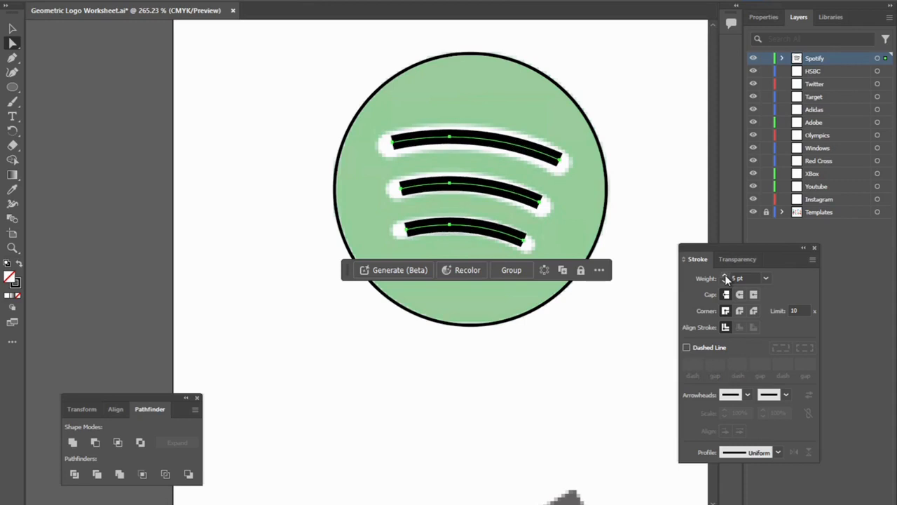
click(726, 277)
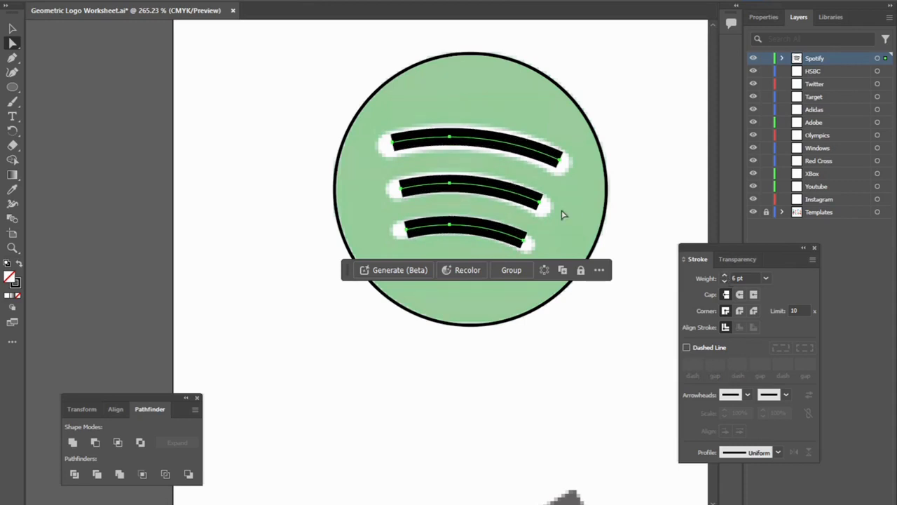
key(v)
shift+click(494, 232)
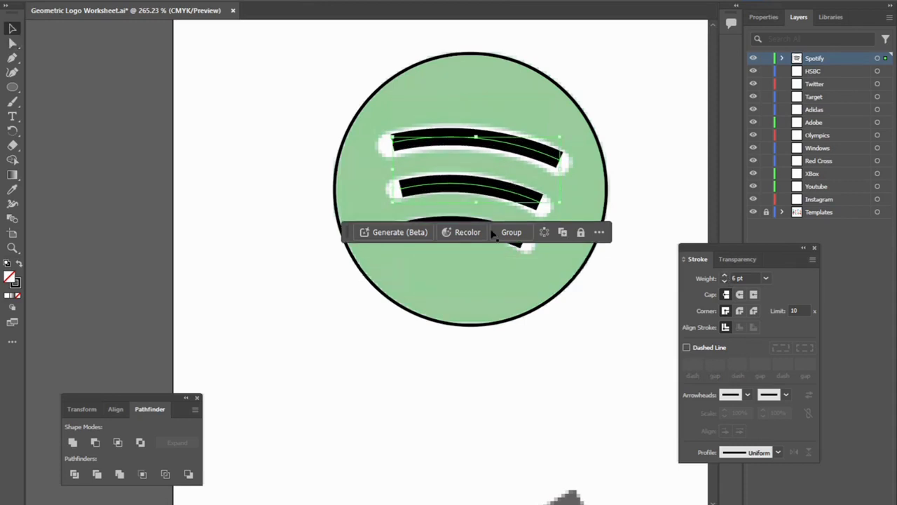
click(726, 276)
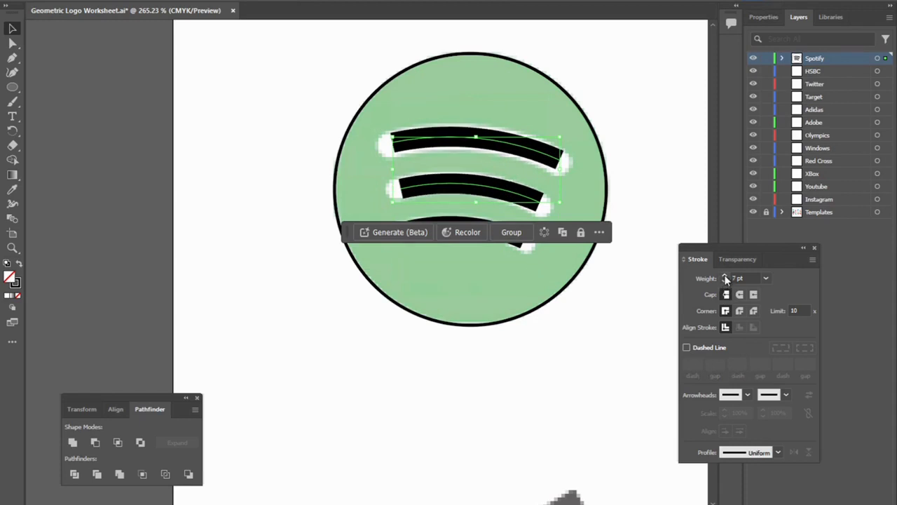
key(ctrl+z)
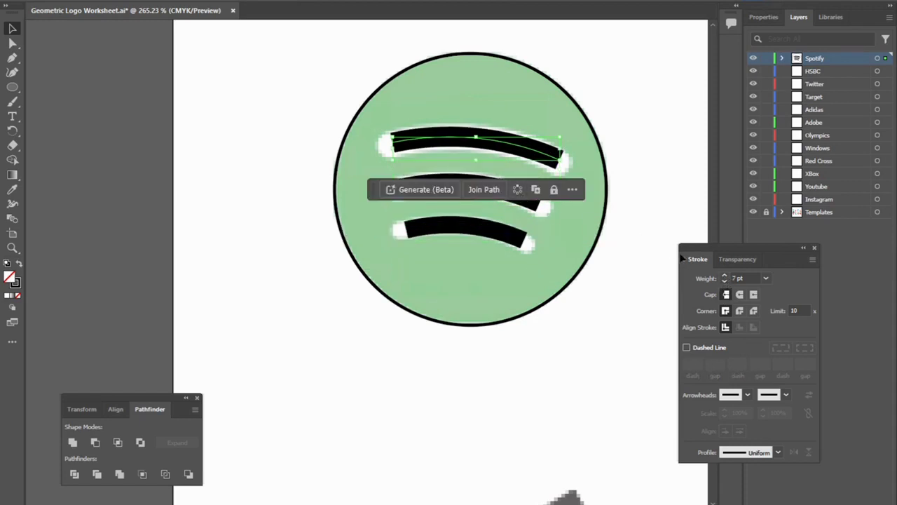
click(727, 276)
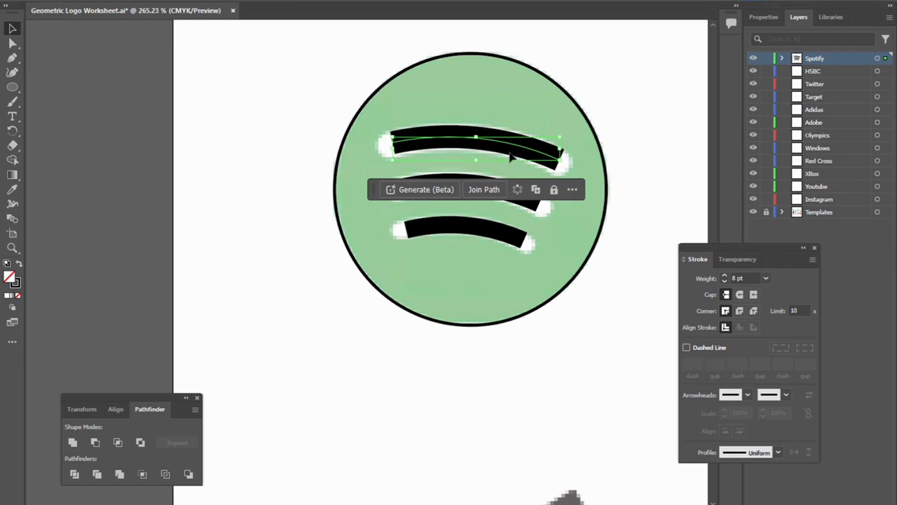
click(453, 122)
key(ctrl+a)
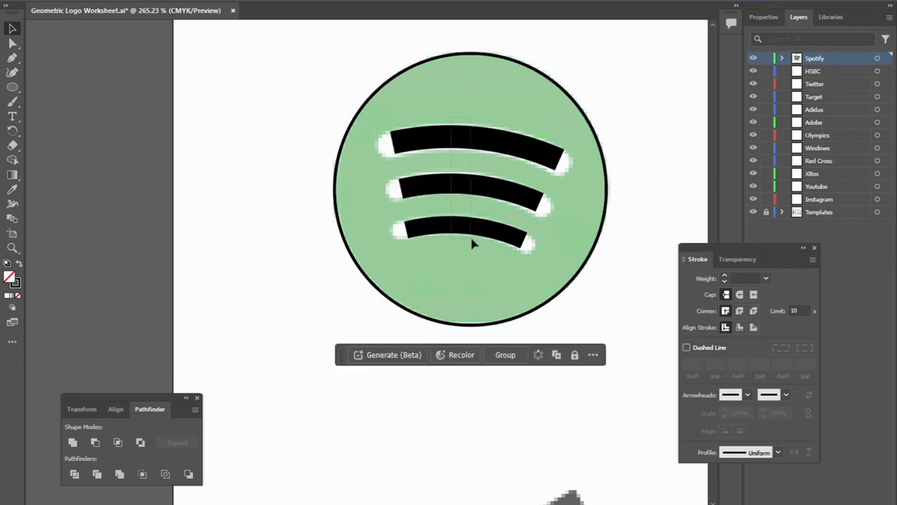
- Give the three thick arcs round caps in the Stroke panel
shift+click(569, 102)
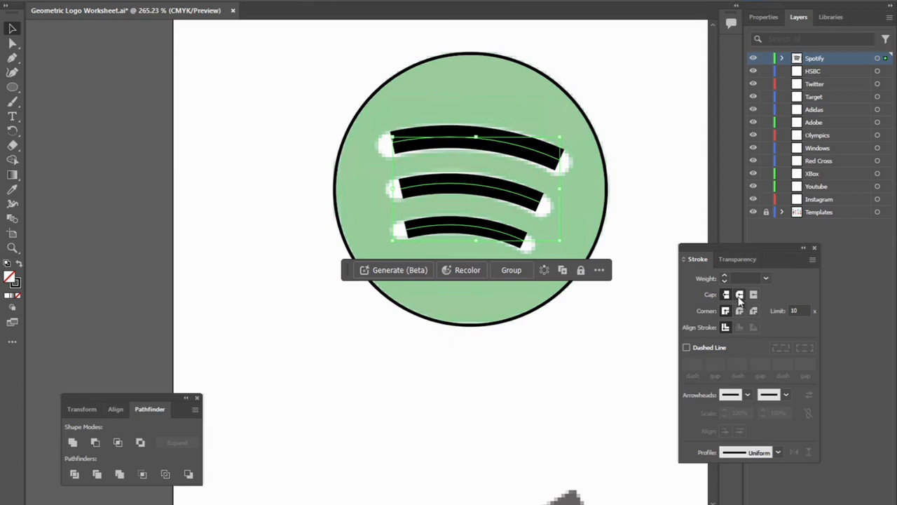
click(739, 295)
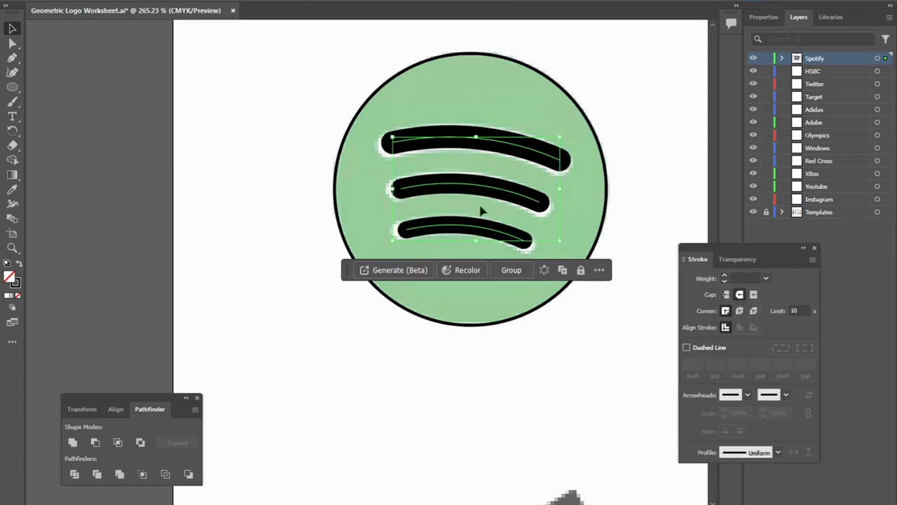
click(103, 1)
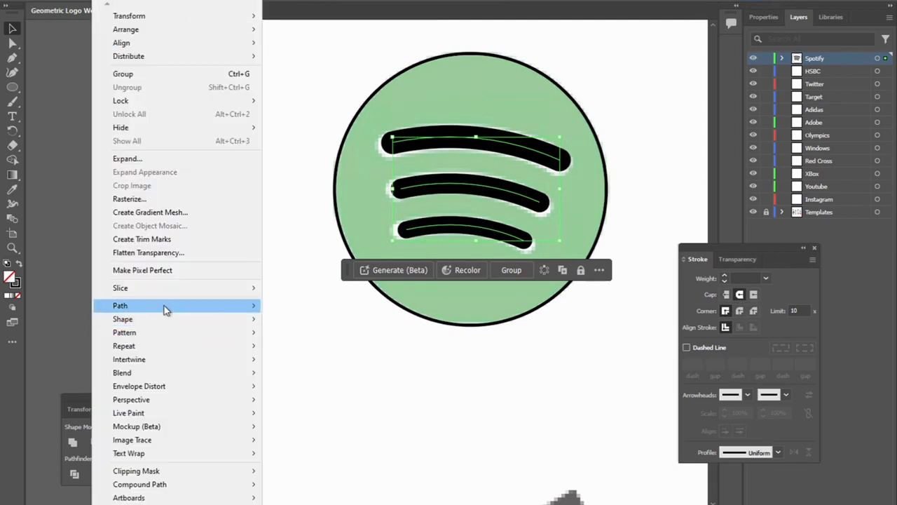
- Outline the three arc strokes into shapes and fill the bars with white FFFFFF
mouse_move(219, 310)
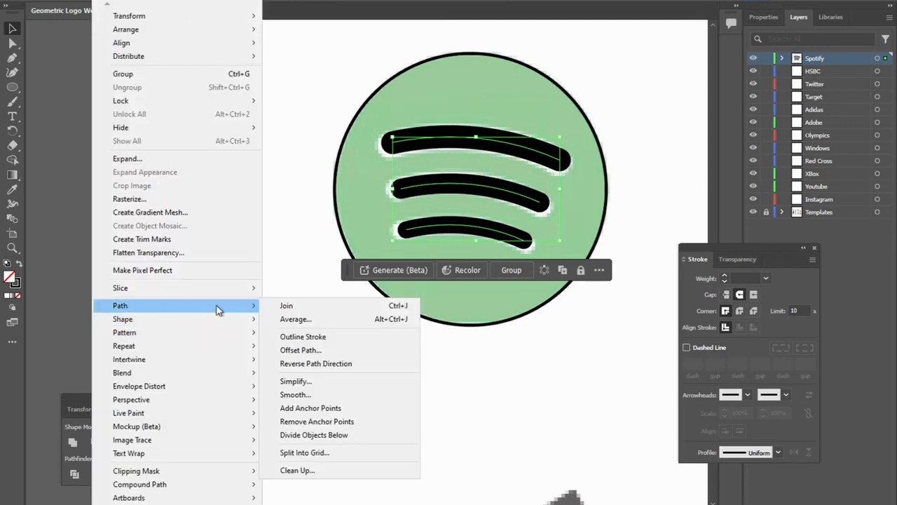
click(312, 338)
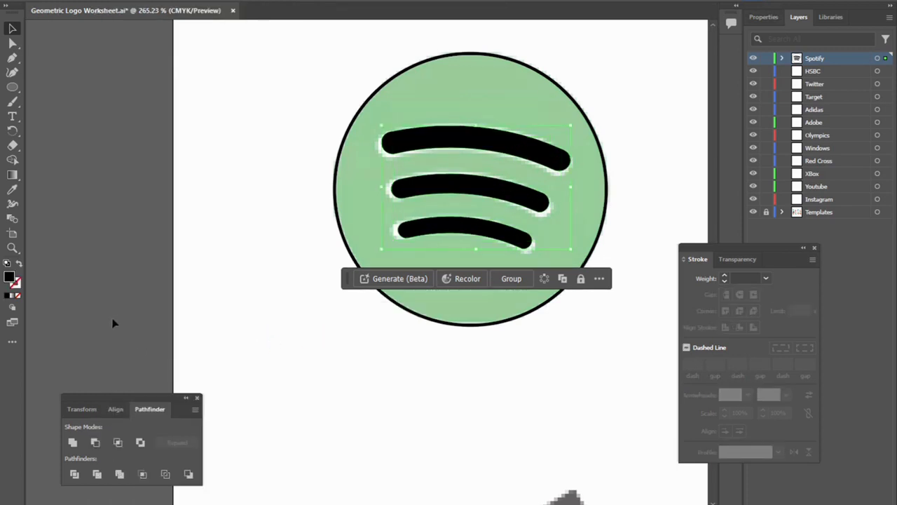
double_click(10, 278)
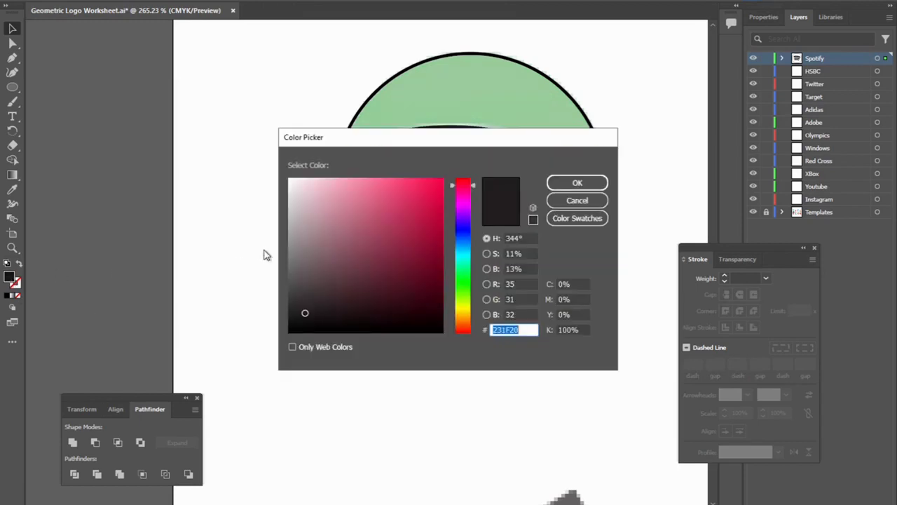
drag(309, 206, 289, 180)
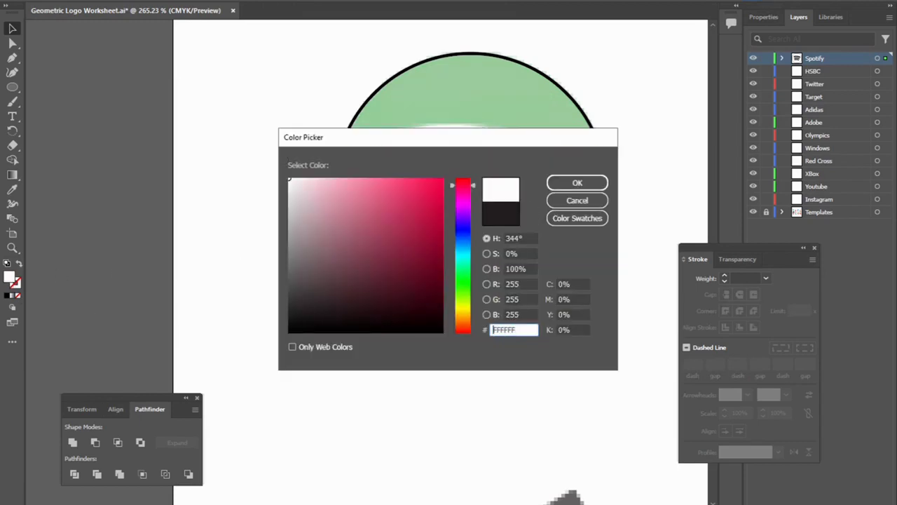
click(578, 183)
click(414, 73)
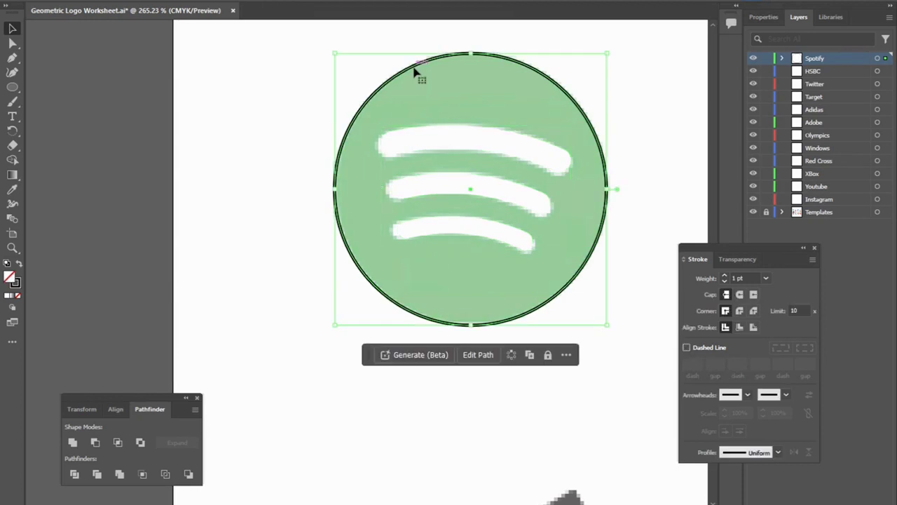
- Fill the circle with the template's green using the Eyedropper
click(12, 189)
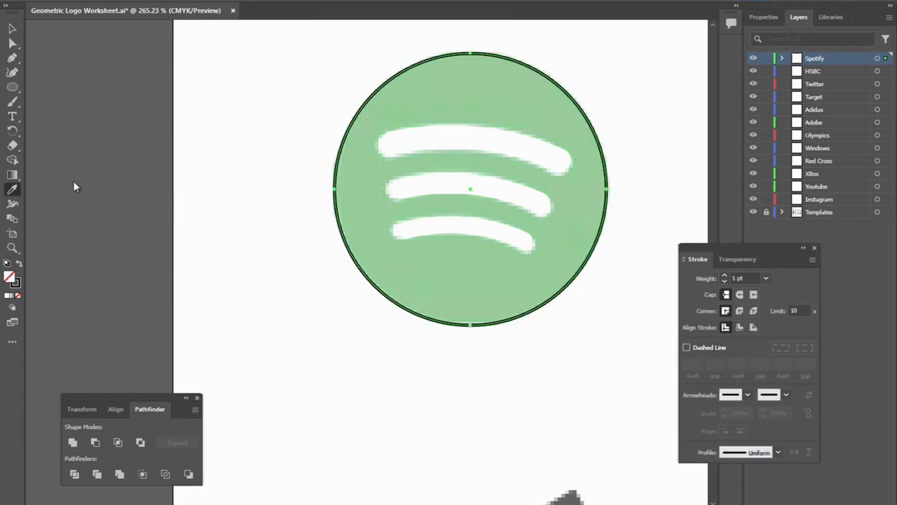
click(470, 91)
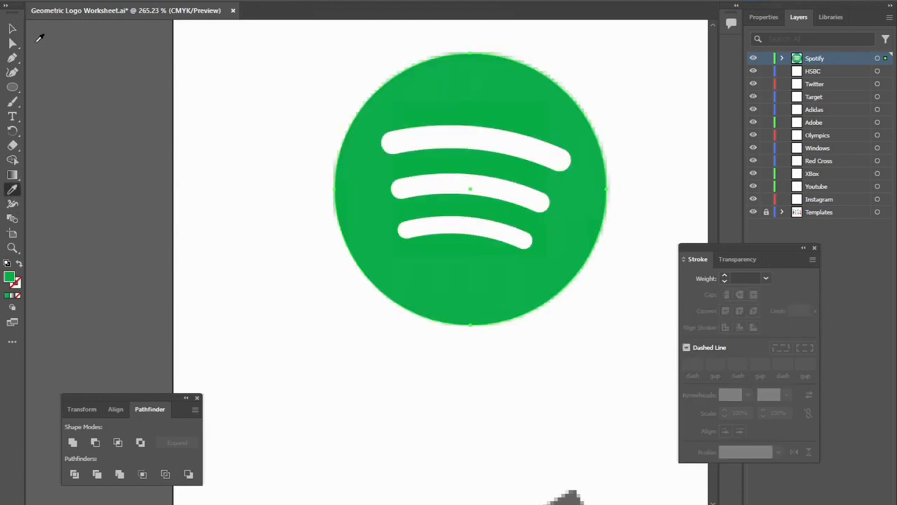
click(12, 28)
- Group the green circle and three white bars into one logo, then deselect it
drag(333, 61, 484, 268)
scroll(485, 269, down, 5)
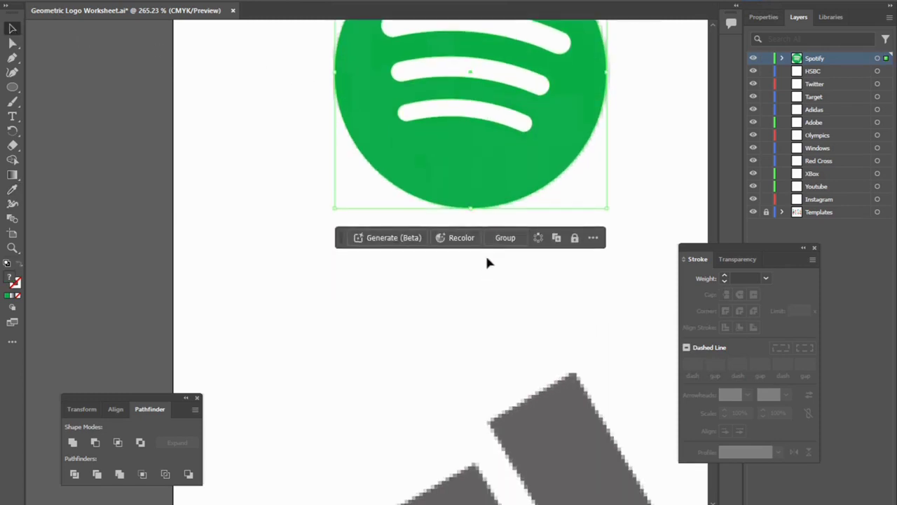
scroll(487, 260, up, 6)
scroll(487, 260, down, 1)
click(112, 3)
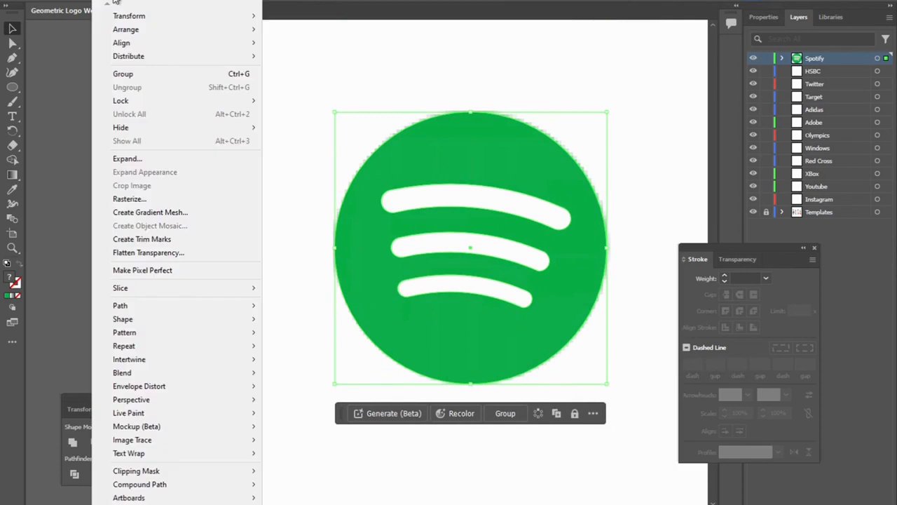
click(128, 77)
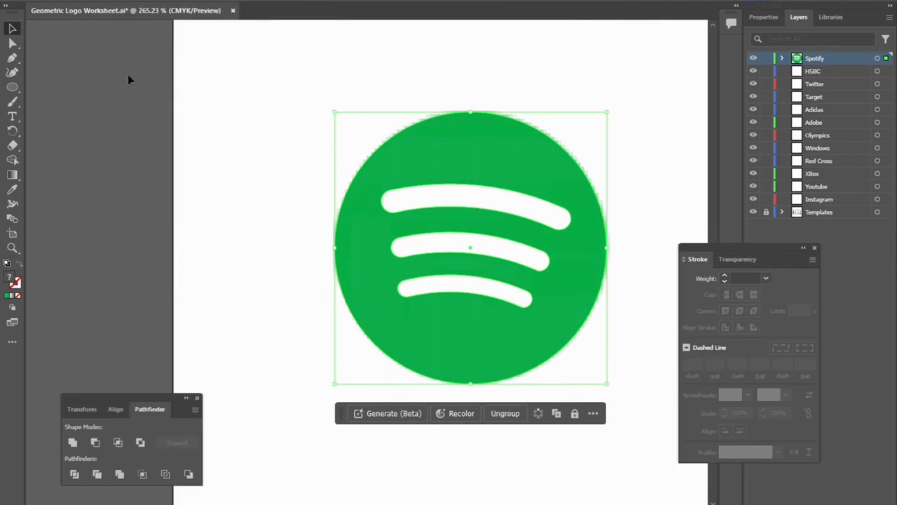
click(302, 89)
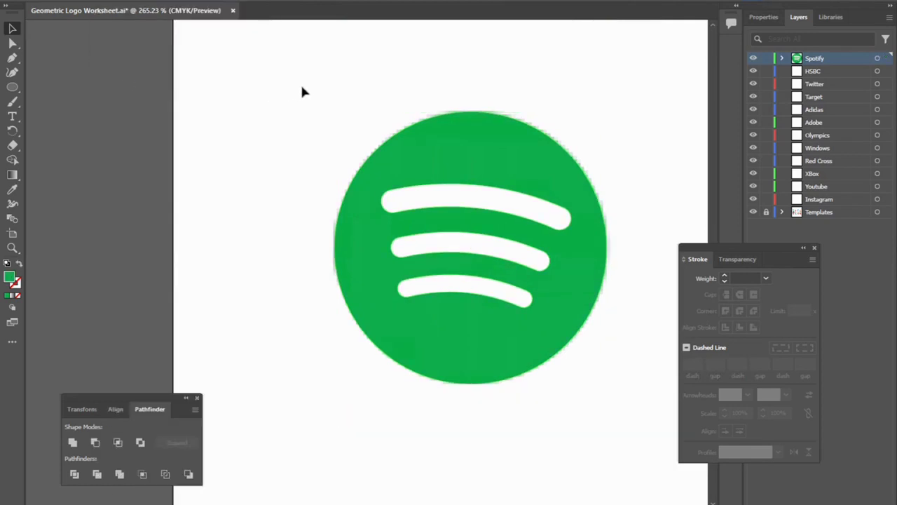